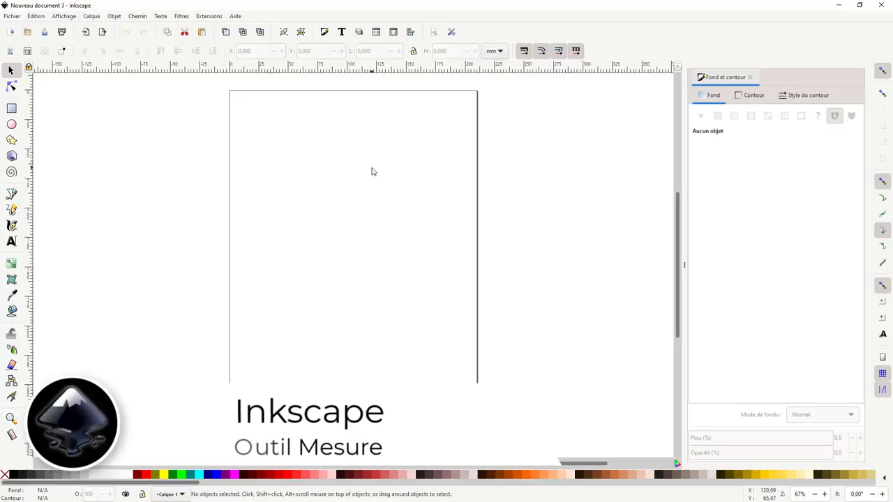
View the About Inkscape information from the Help menu, then close it.
{"action": "left_click", "coordinate": [238, 16]}
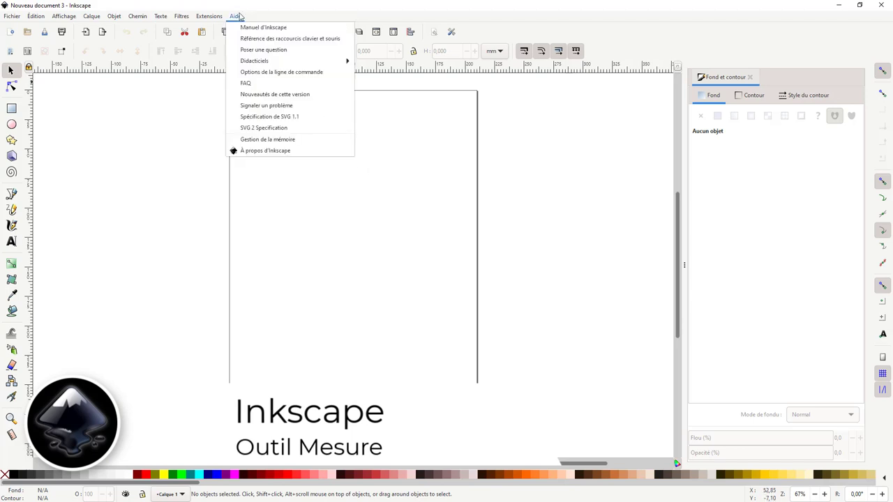
{"action": "left_click", "coordinate": [274, 150]}
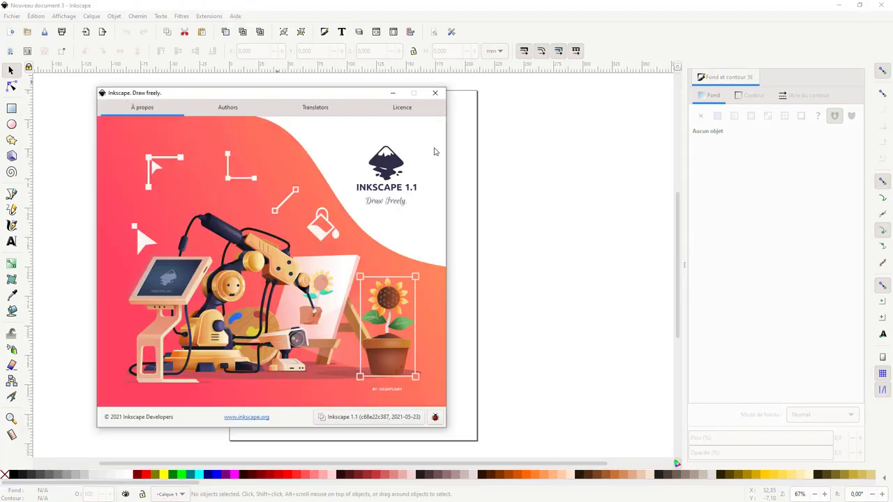
{"action": "left_click", "coordinate": [434, 93]}
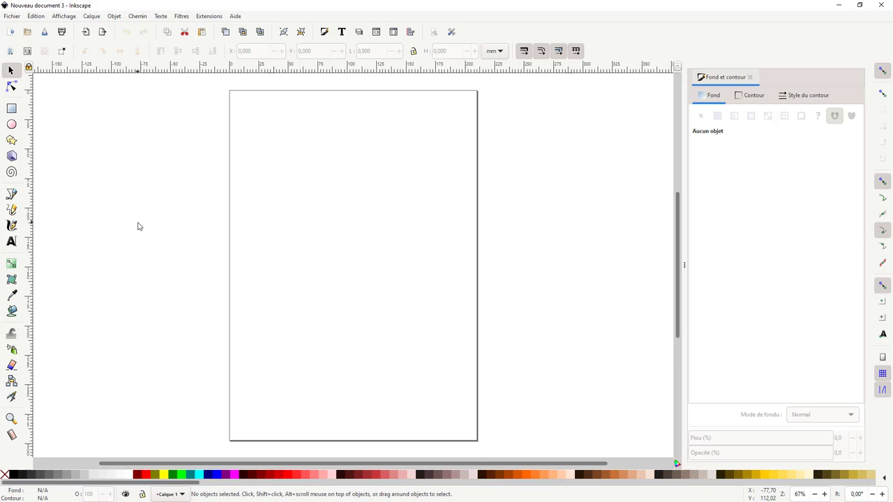
Measure a 79.28 mm horizontal distance at 0.00° across the upper part of the page.
{"action": "left_click", "coordinate": [11, 435]}
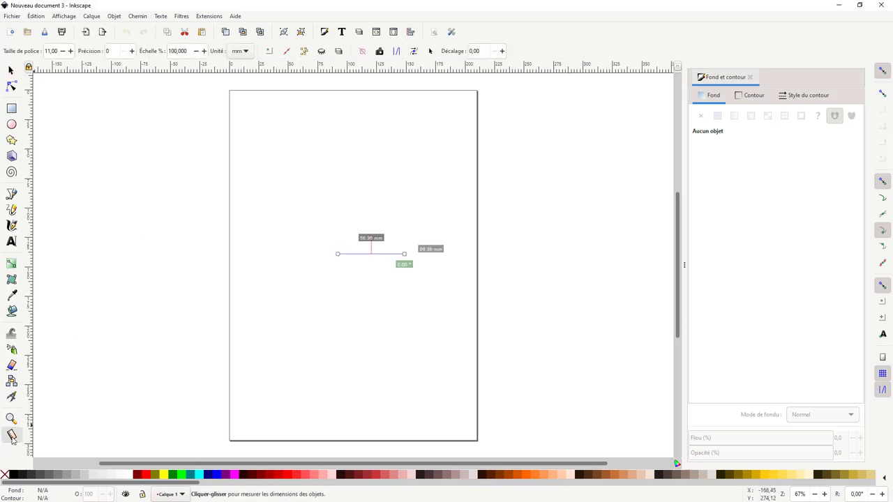
{"action": "left_click", "coordinate": [274, 189]}
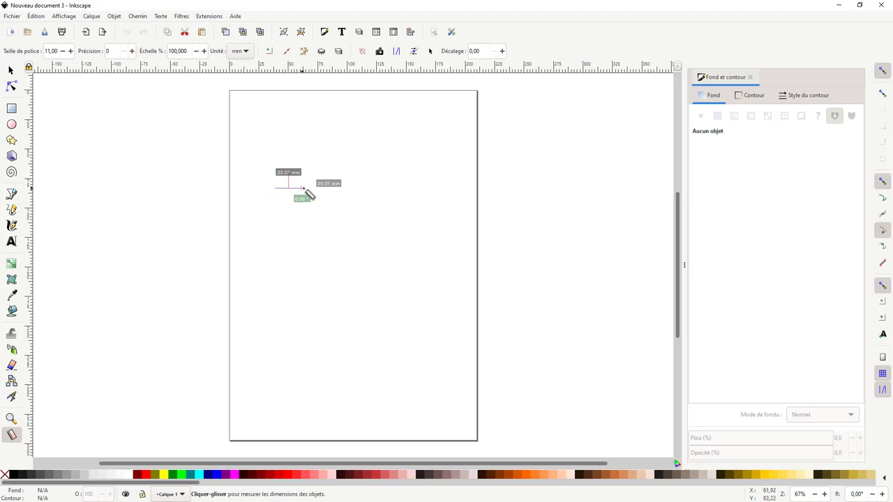
{"action": "left_click_drag", "start_coordinate": [275, 190], "coordinate": [368, 187]}
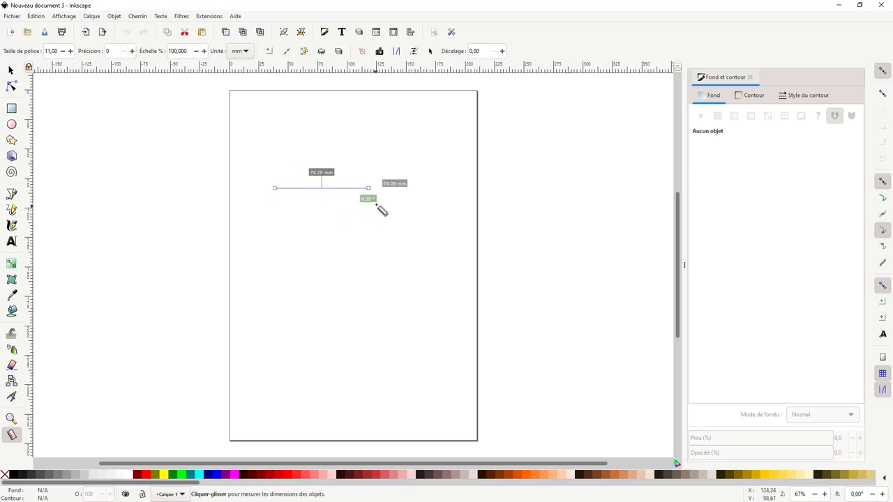
{"action": "scroll", "coordinate": [385, 203], "scroll_direction": "up", "scroll_amount": 2}
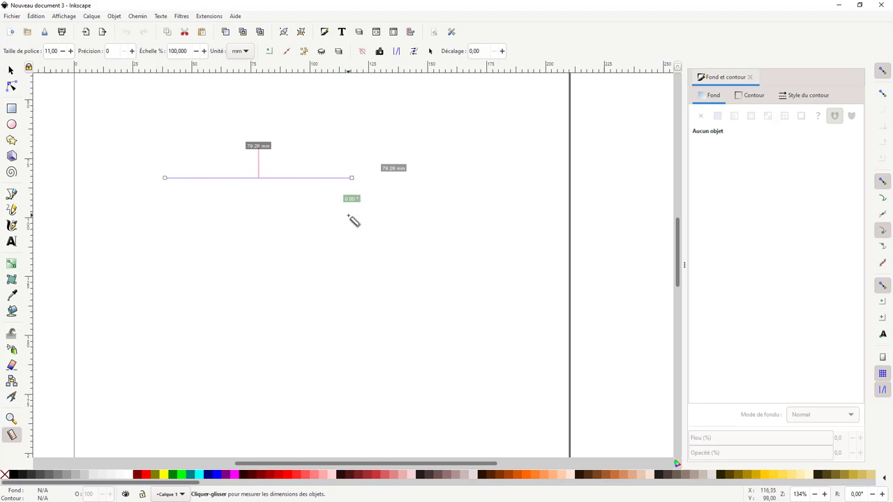
{"action": "scroll", "coordinate": [354, 221], "scroll_direction": "down", "scroll_amount": 2}
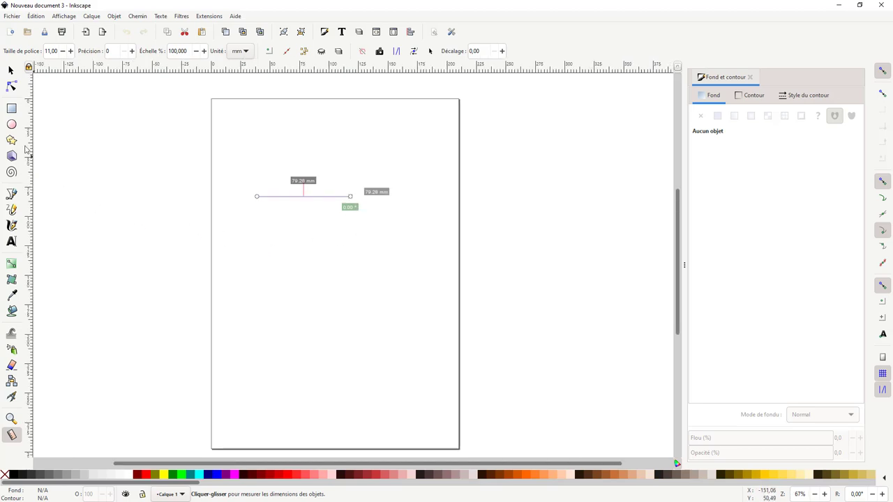
Draw a 99 × 59 mm red rectangle below the measurement, then measure the distance above it.
{"action": "left_click", "coordinate": [12, 108]}
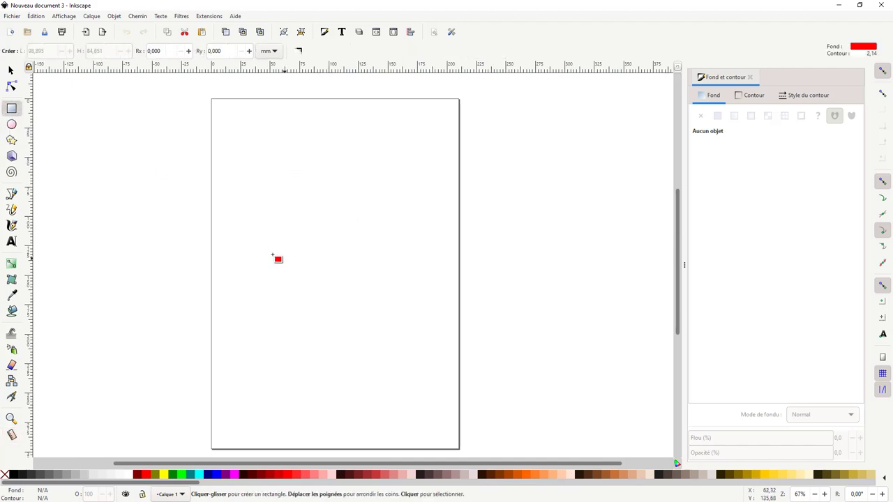
{"action": "left_click_drag", "start_coordinate": [234, 210], "coordinate": [350, 279]}
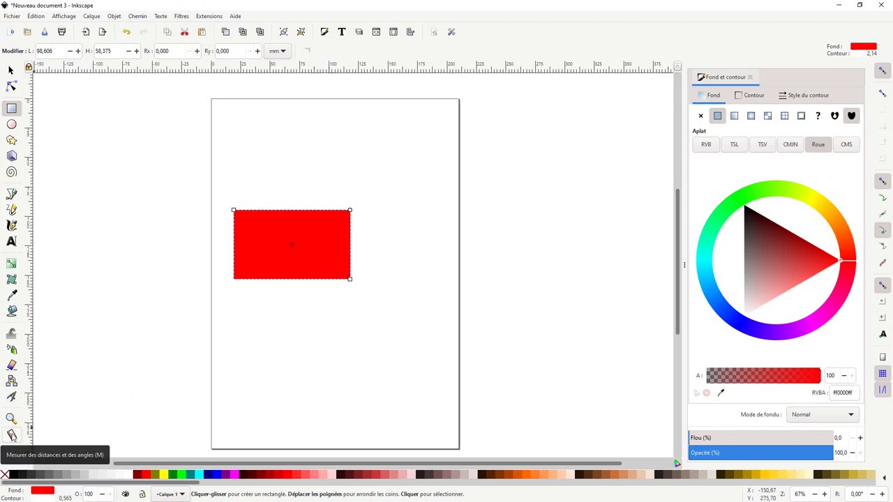
{"action": "left_click", "coordinate": [12, 436]}
{"action": "left_click_drag", "start_coordinate": [350, 196], "coordinate": [257, 196]}
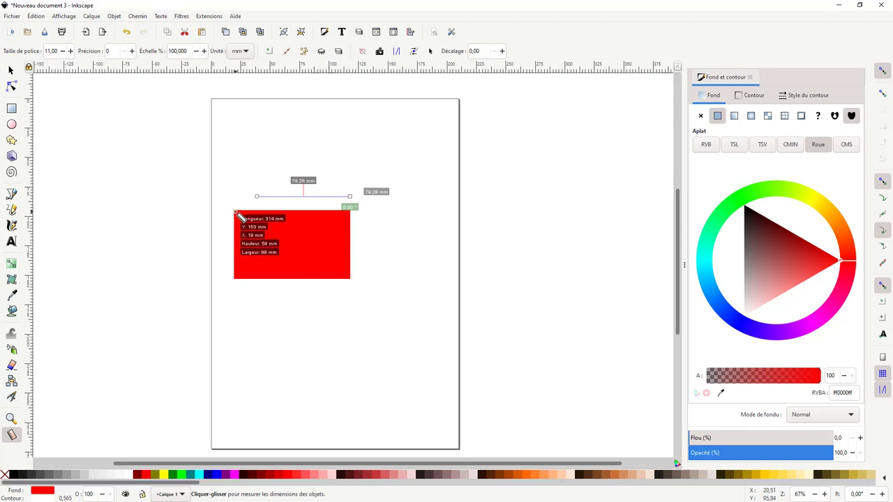
Measure the rectangle's 98.61 mm top edge and draw a roughly 46 × 49 mm red square below it.
{"action": "left_click_drag", "start_coordinate": [235, 212], "coordinate": [349, 214]}
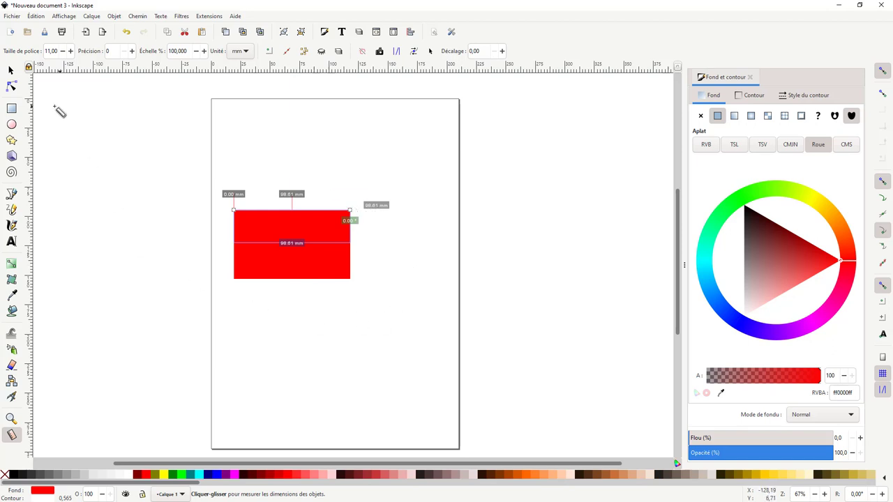
{"action": "left_click", "coordinate": [12, 108]}
{"action": "mouse_move", "coordinate": [302, 317]}
{"action": "left_mouse_down"}
{"action": "mouse_move", "coordinate": [328, 357]}
{"action": "mouse_move", "coordinate": [359, 374]}
{"action": "left_mouse_up"}
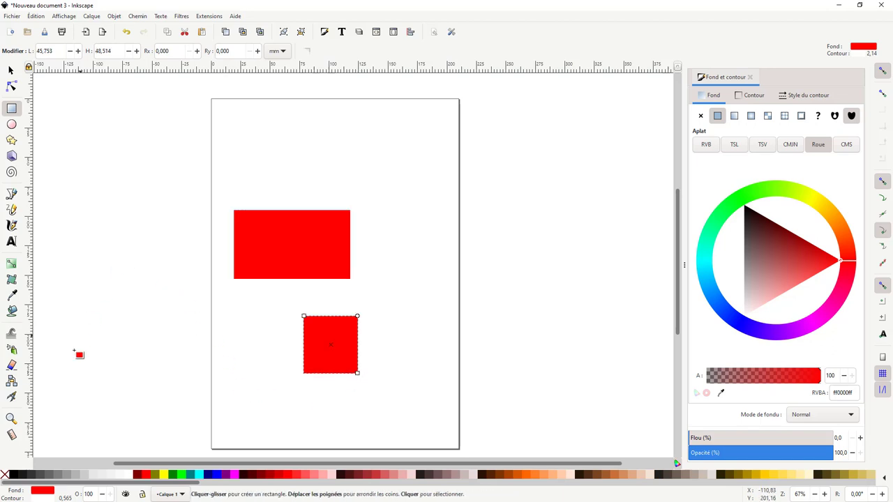
{"action": "left_click", "coordinate": [11, 436]}
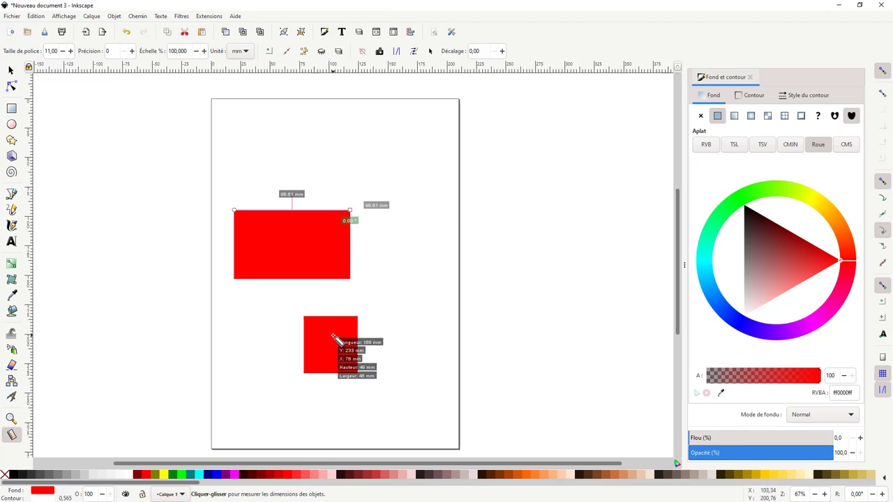
{"action": "key", "text": "s"}
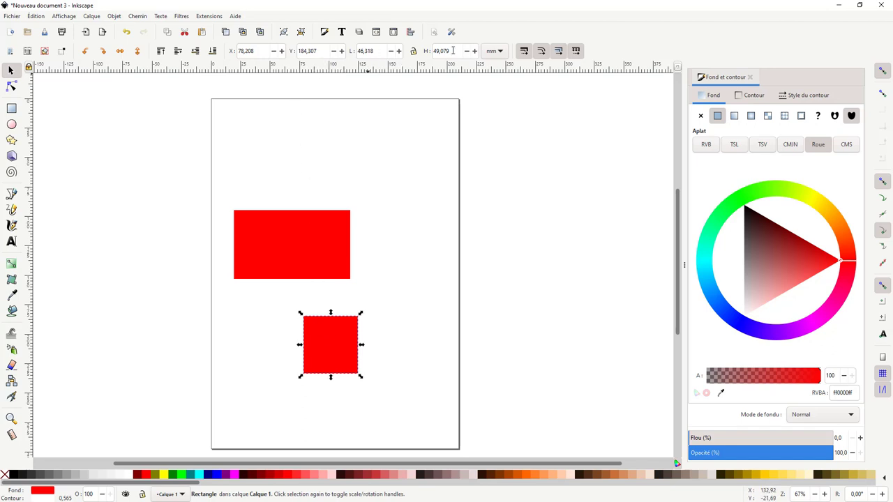
{"action": "key", "text": "m"}
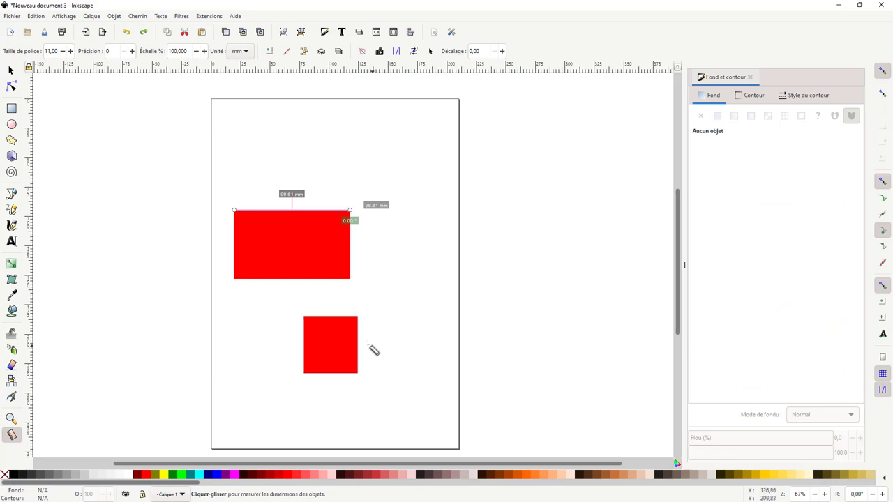
{"action": "mouse_move", "coordinate": [330, 345]}
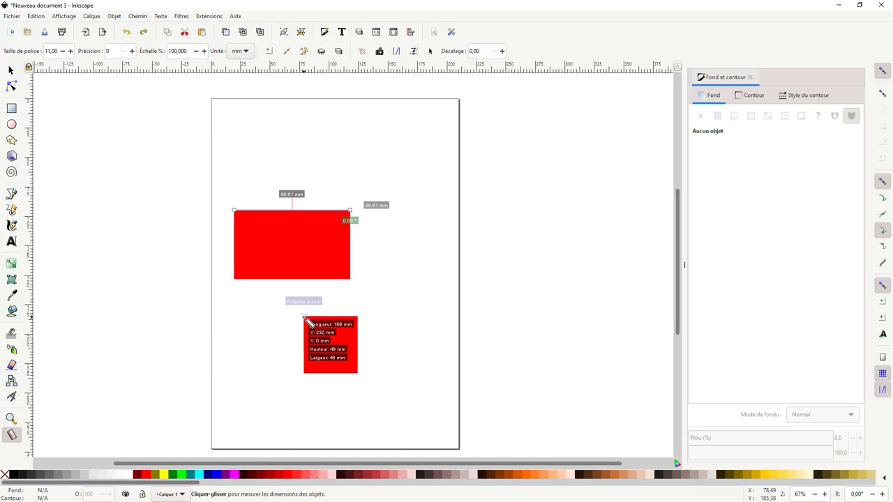
Drag the small red square up toward the page's upper-left area.
{"action": "left_click", "coordinate": [9, 71]}
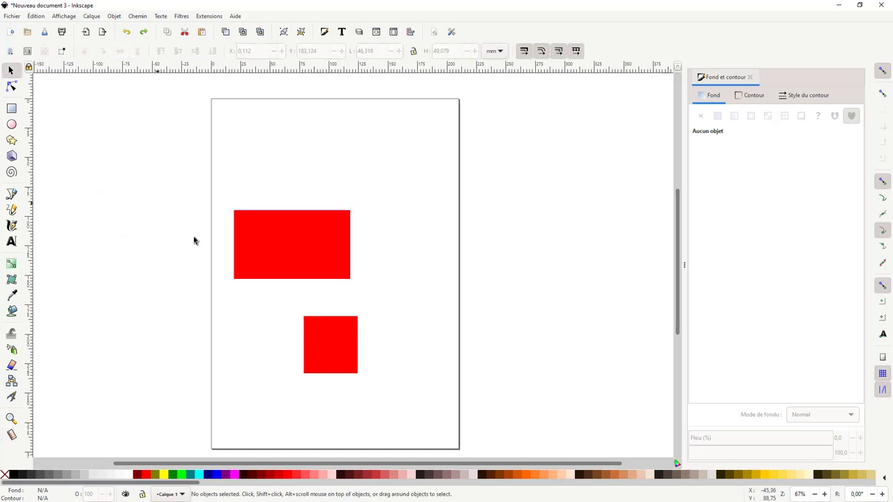
{"action": "mouse_move", "coordinate": [329, 341]}
{"action": "left_mouse_down"}
{"action": "mouse_move", "coordinate": [292, 190]}
{"action": "mouse_move", "coordinate": [237, 124]}
{"action": "left_mouse_up"}
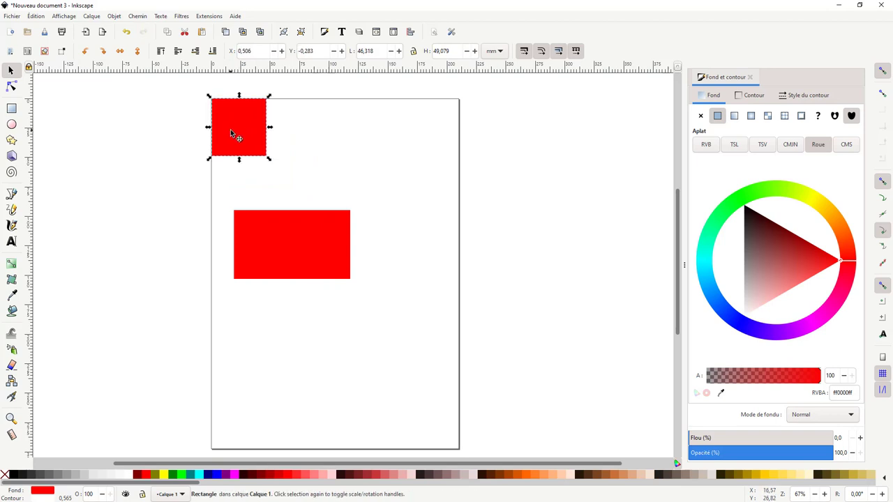
{"action": "left_click", "coordinate": [11, 435]}
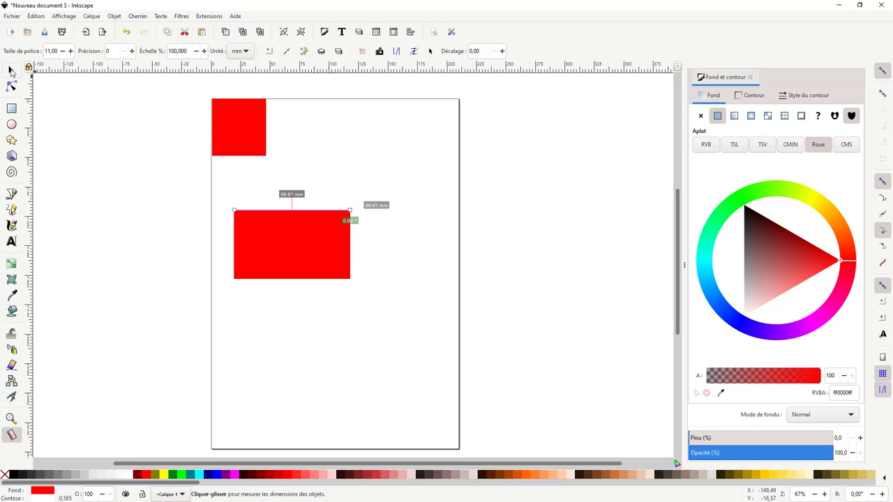
{"action": "left_click", "coordinate": [11, 70]}
{"action": "left_click", "coordinate": [249, 143]}
{"action": "left_click_drag", "start_coordinate": [249, 143], "coordinate": [195, 90]}
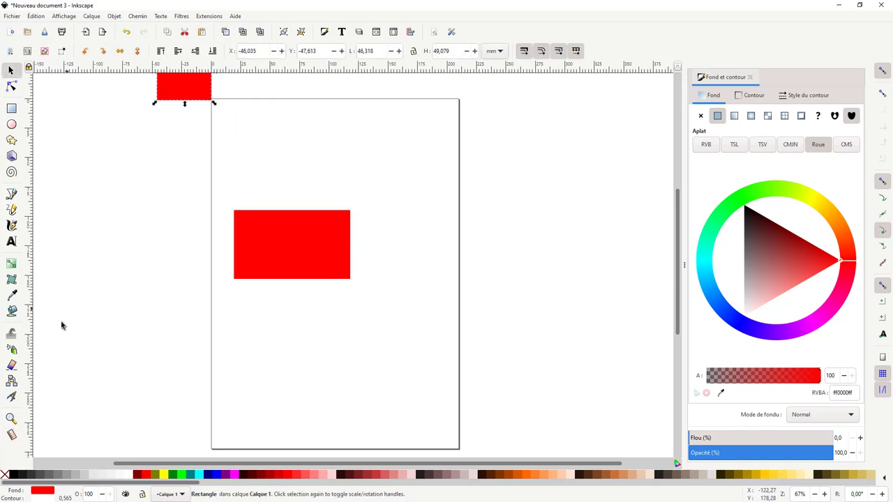
{"action": "left_click", "coordinate": [11, 435]}
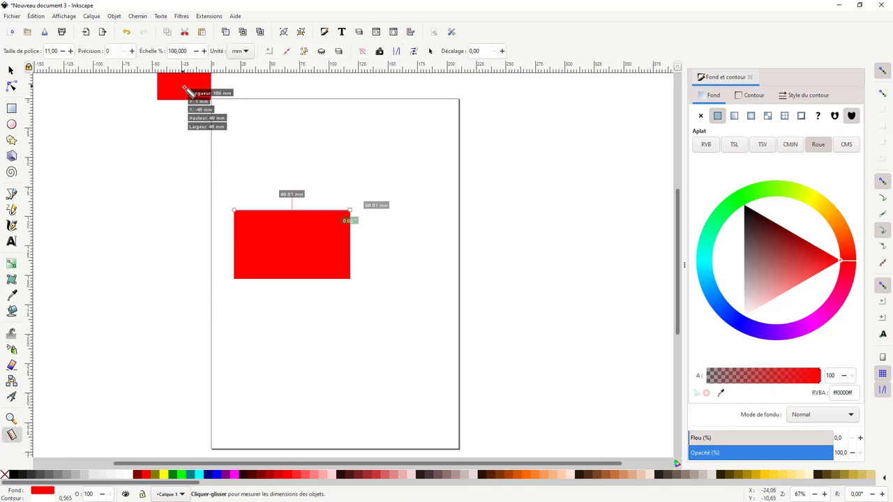
Restore the accidentally deleted square with undo and settle it at the page's top-left corner.
{"action": "key", "text": "Delete"}
{"action": "key", "text": "ctrl+z"}
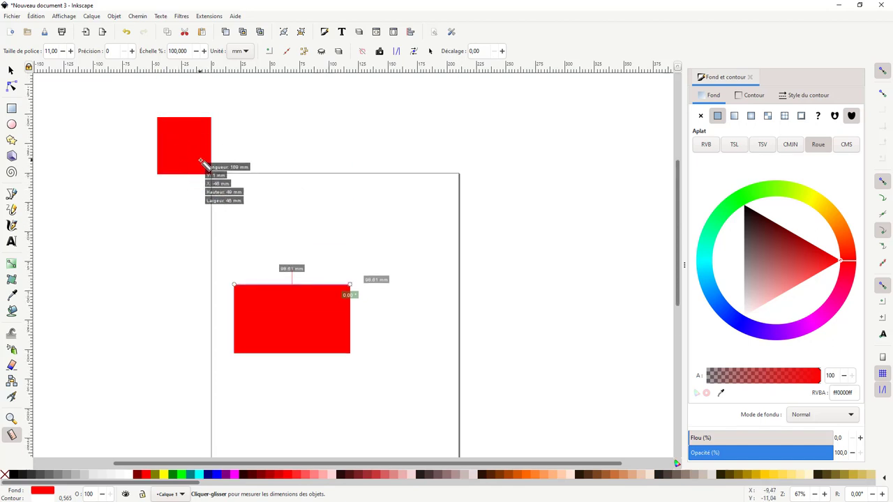
{"action": "left_click", "coordinate": [10, 70]}
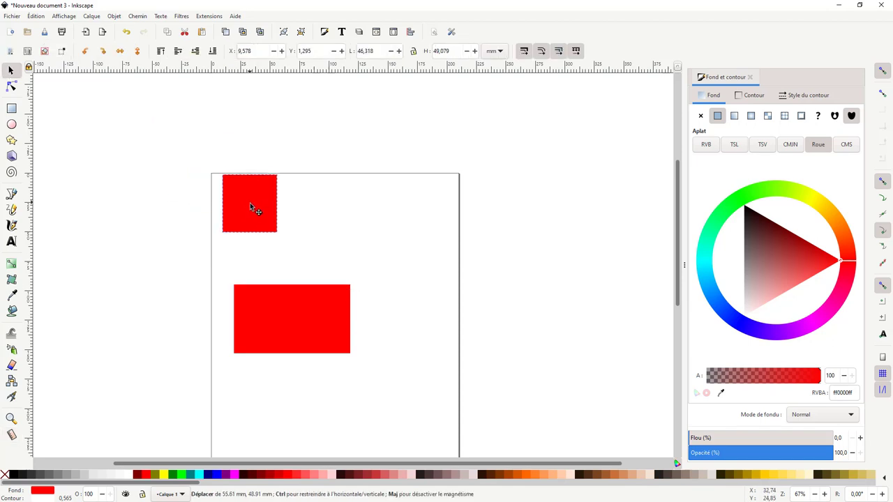
{"action": "left_click_drag", "start_coordinate": [184, 143], "coordinate": [247, 207]}
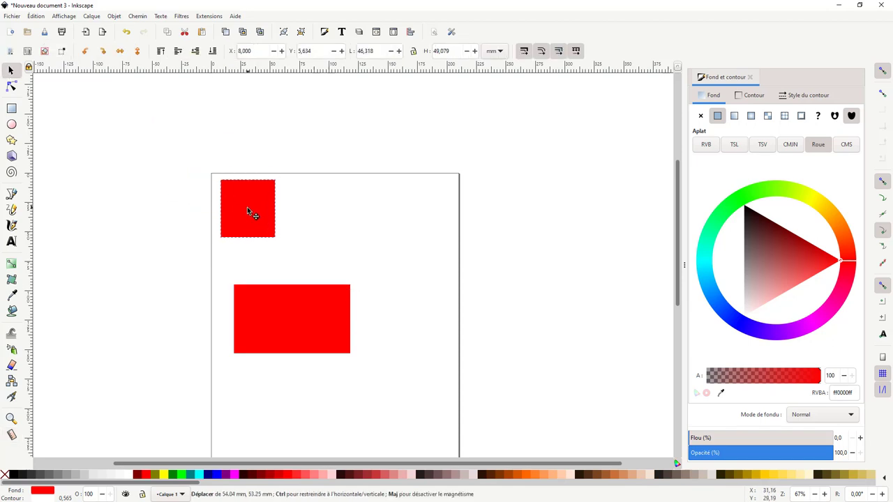
{"action": "left_click", "coordinate": [11, 435]}
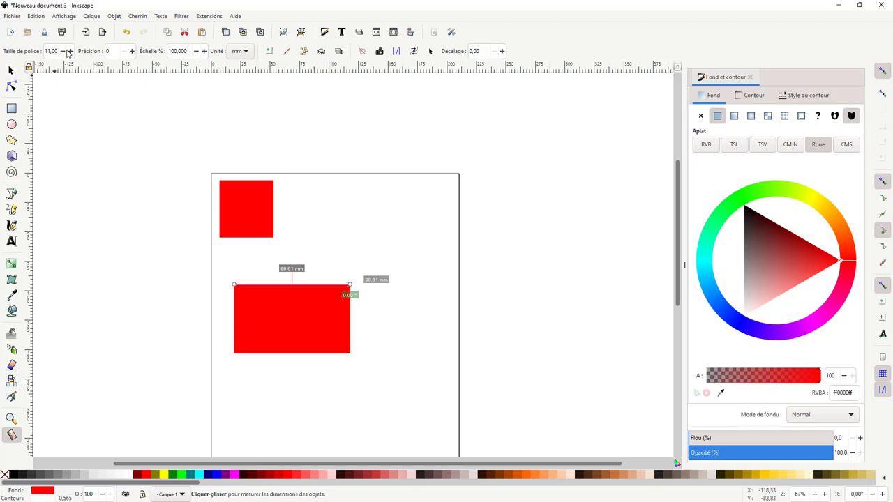
Raise the Measure toolbar's Taille de police to 21 and Précision to 2, and show the Unité choices.
{"action": "left_click", "coordinate": [69, 51]}
{"action": "left_click", "coordinate": [70, 51]}
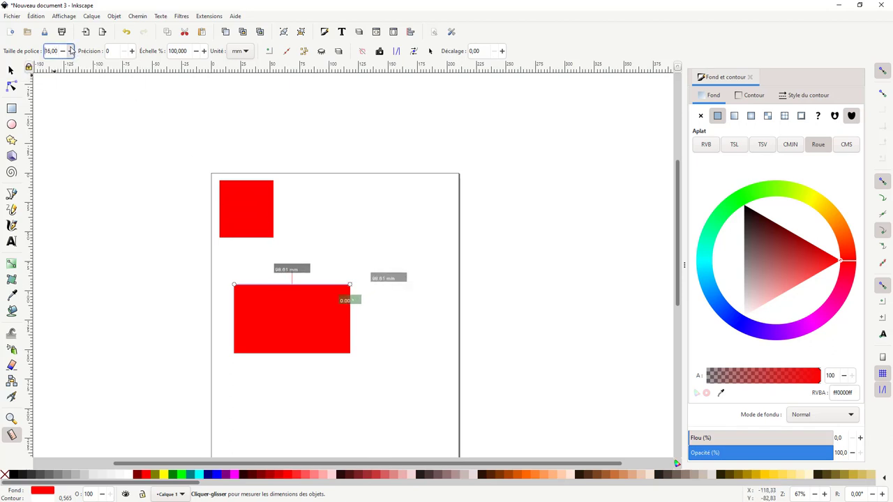
{"action": "left_click", "coordinate": [70, 51]}
{"action": "left_click", "coordinate": [70, 51]}
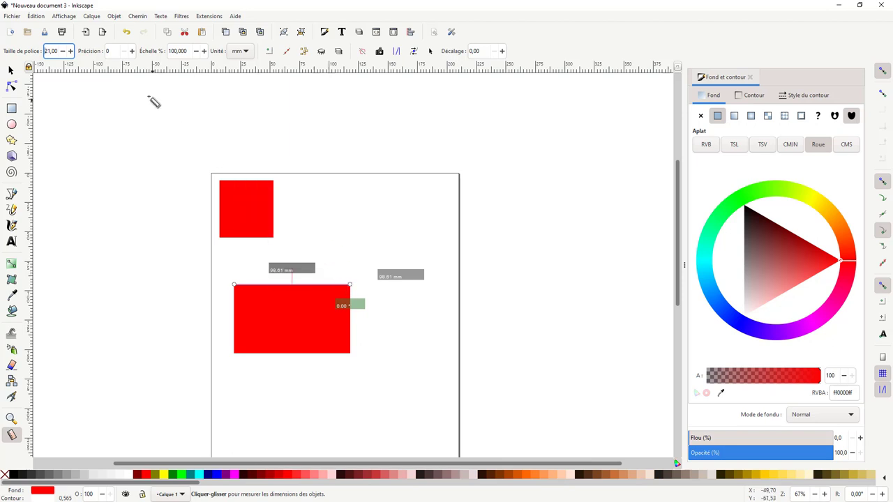
{"action": "left_click", "coordinate": [132, 51]}
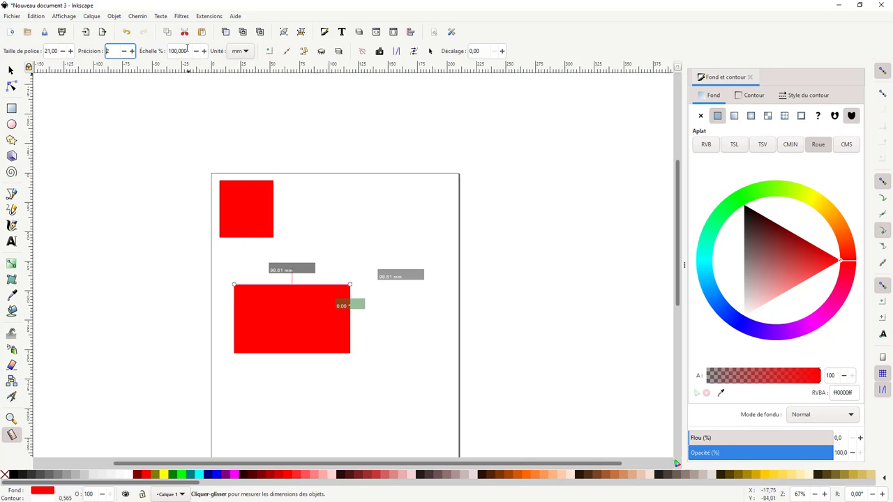
{"action": "left_click", "coordinate": [249, 53]}
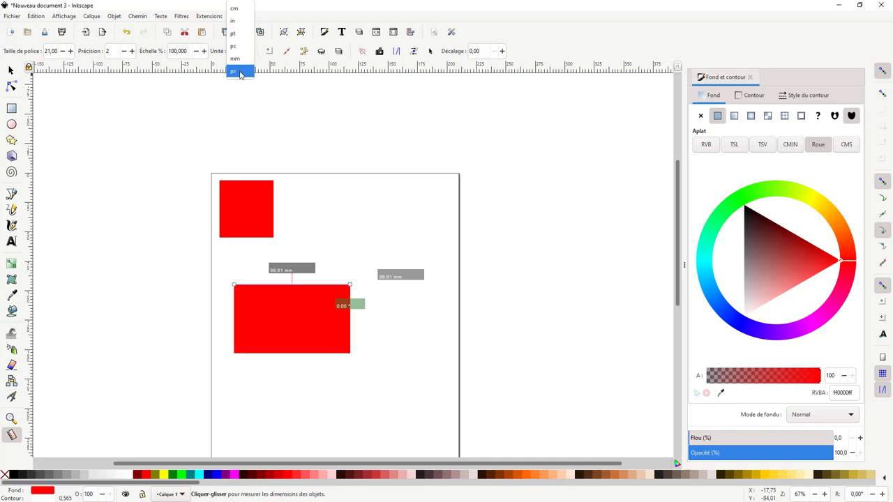
Switch measurement units to px and measure across the upper red square's top, zooming in on the labels.
{"action": "left_click", "coordinate": [239, 73]}
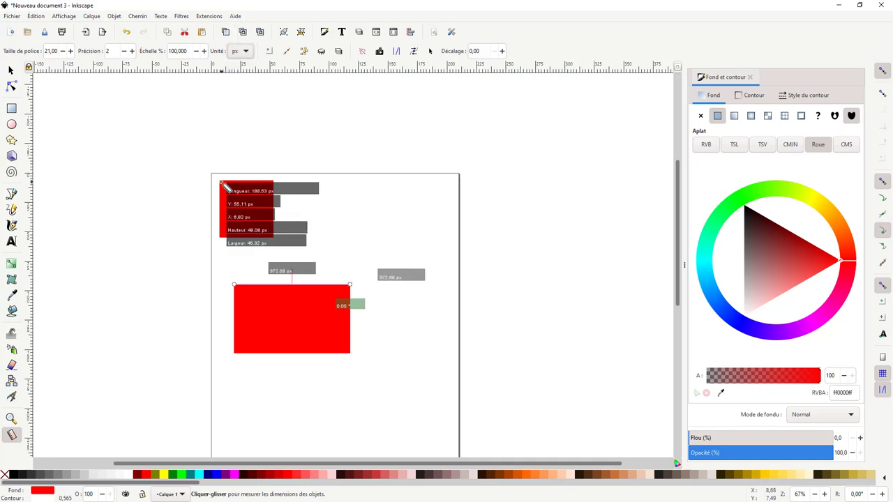
{"action": "left_click_drag", "start_coordinate": [221, 181], "coordinate": [275, 183]}
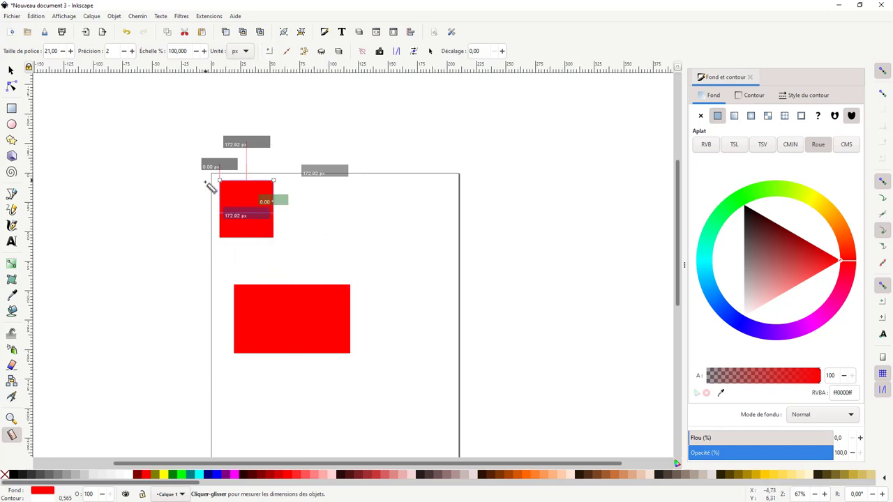
{"action": "left_click_drag", "start_coordinate": [199, 189], "coordinate": [310, 190]}
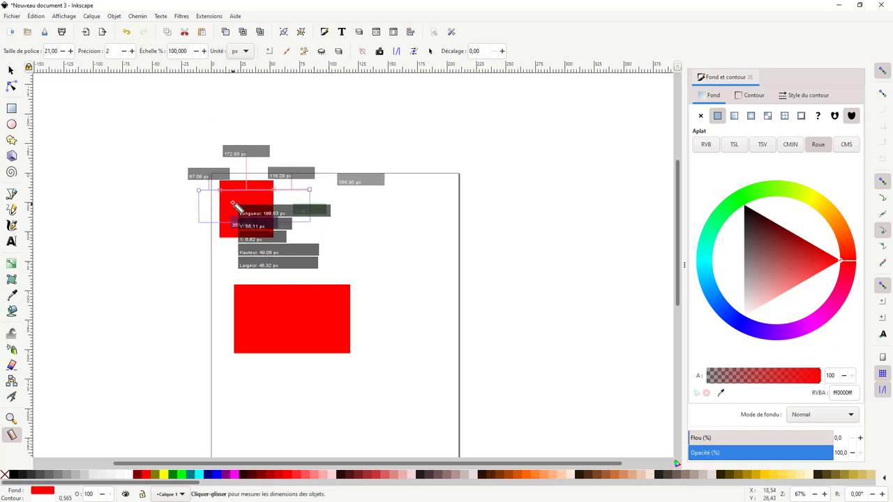
{"action": "scroll", "coordinate": [234, 203], "scroll_direction": "up", "scroll_amount": 1}
{"action": "scroll", "coordinate": [237, 202], "scroll_direction": "up", "scroll_amount": 1}
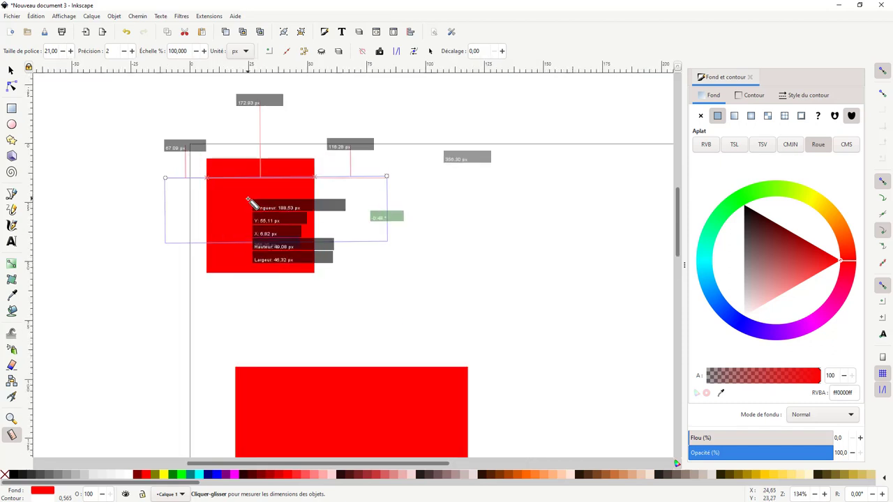
{"action": "scroll", "coordinate": [248, 200], "scroll_direction": "up", "scroll_amount": 1}
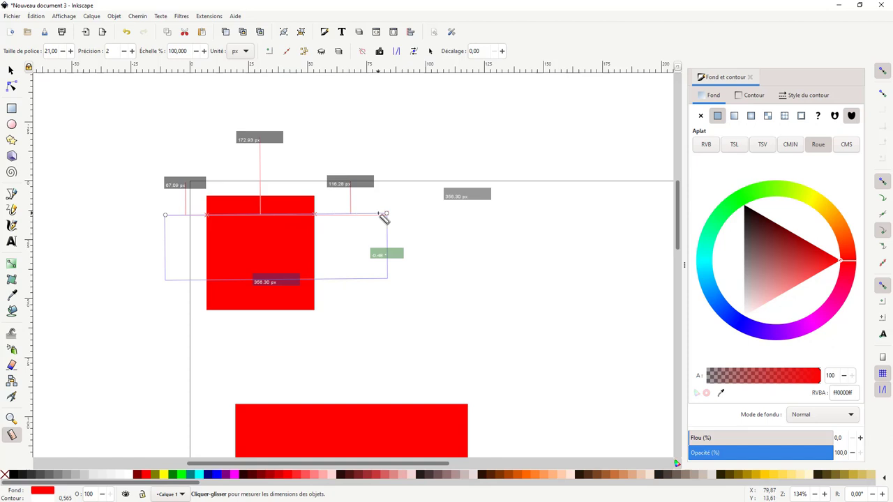
Enable 'Mesurer seulement la sélection' and 'Ignorer le premier et le dernier' in the Measure toolbar.
{"action": "left_click", "coordinate": [269, 52]}
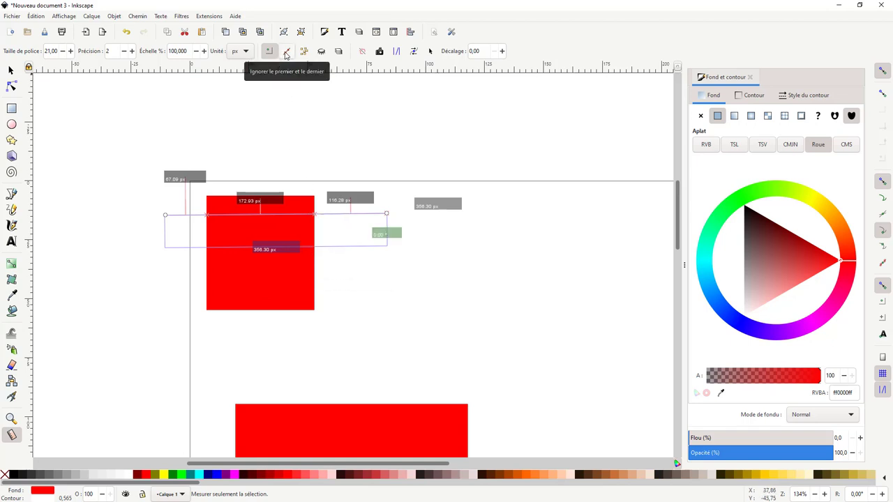
{"action": "left_click", "coordinate": [286, 51]}
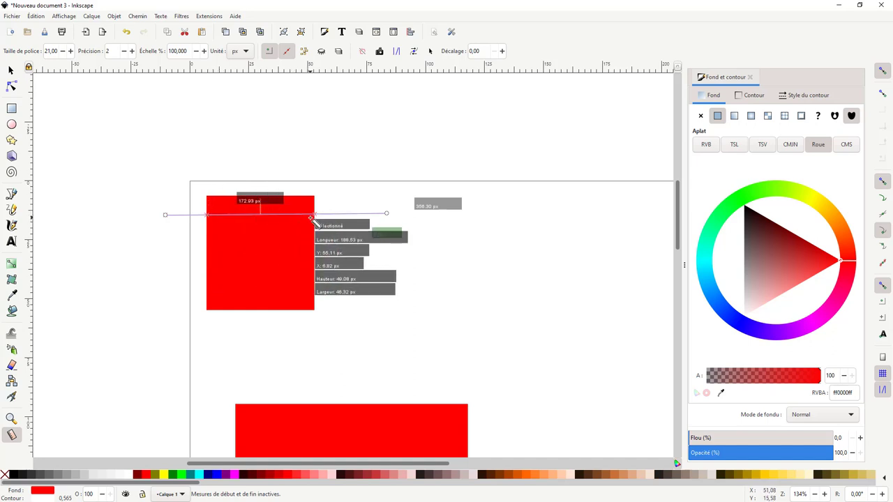
{"action": "left_click", "coordinate": [288, 53]}
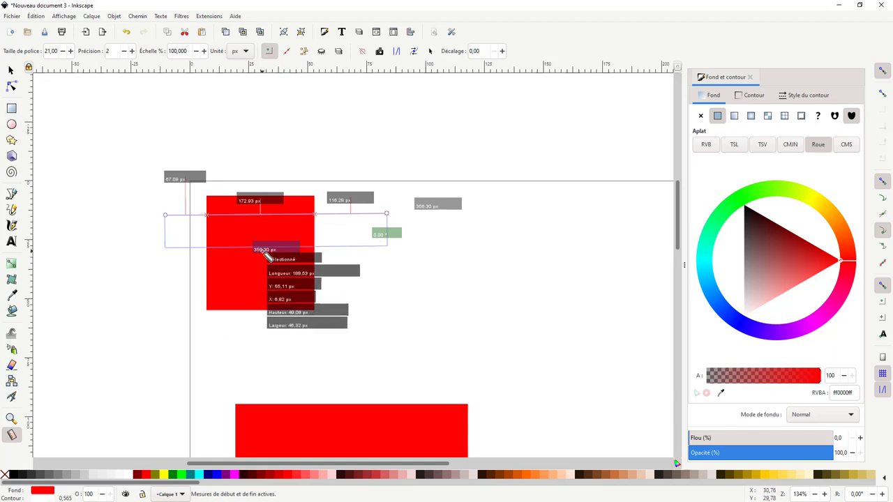
{"action": "left_click", "coordinate": [286, 51]}
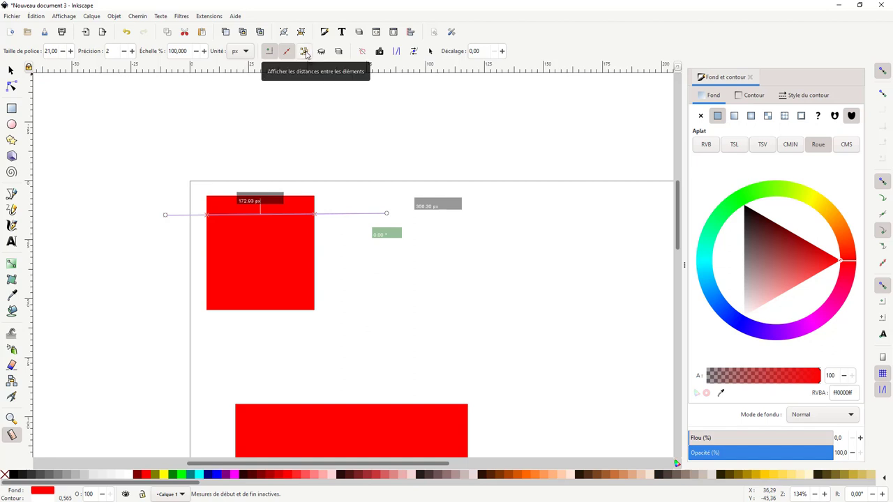
{"action": "left_click", "coordinate": [17, 109]}
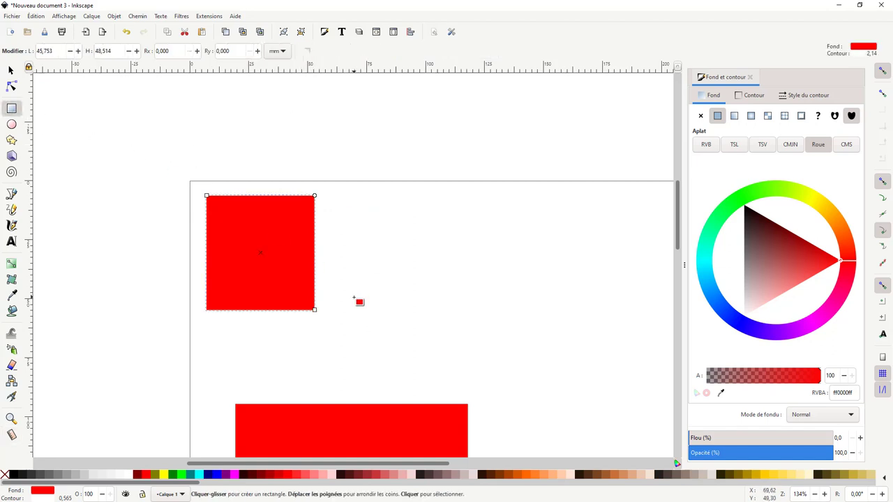
Draw a 15.159 mm red square to the right of and below the large red square.
{"action": "left_click_drag", "start_coordinate": [358, 303], "coordinate": [415, 357]}
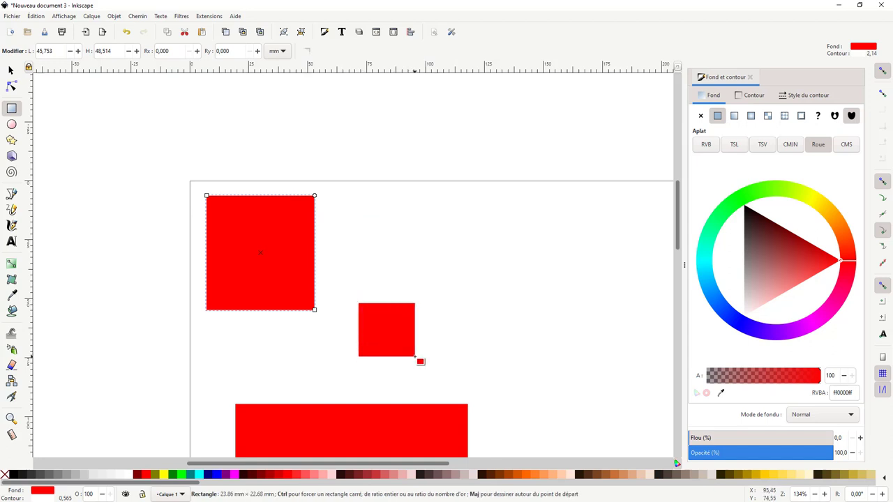
{"action": "mouse_move", "coordinate": [415, 357]}
{"action": "left_mouse_down"}
{"action": "mouse_move", "coordinate": [376, 320]}
{"action": "mouse_move", "coordinate": [381, 328]}
{"action": "left_mouse_up"}
Duplicate the small square twice into a row, colouring the left copy magenta and the right one blue.
{"action": "left_click", "coordinate": [10, 71]}
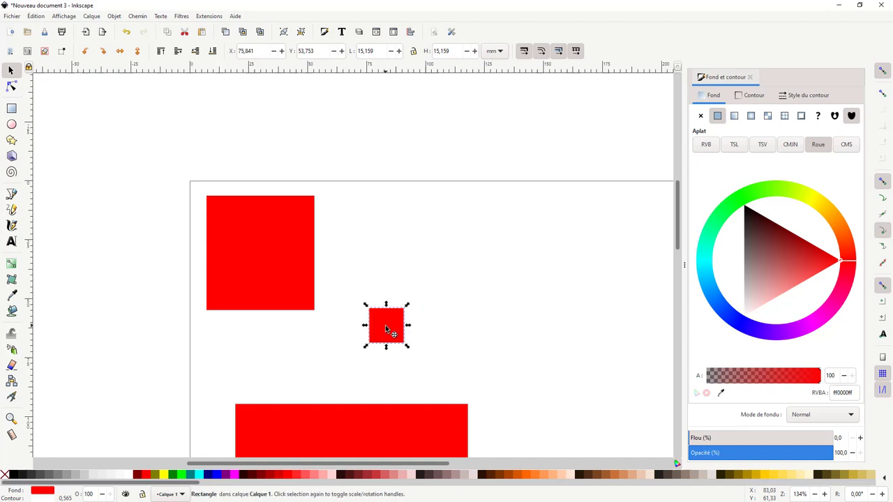
{"action": "key", "text": "ctrl+d"}
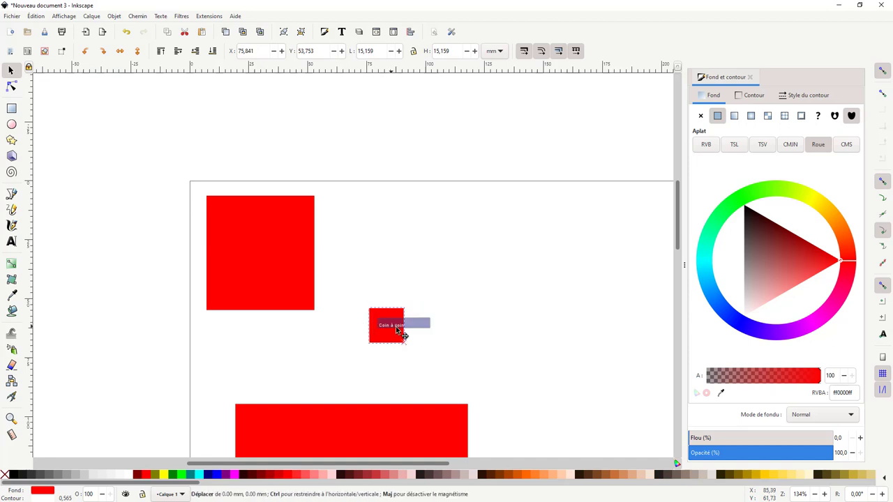
{"action": "left_click_drag", "start_coordinate": [388, 328], "coordinate": [490, 327]}
{"action": "key", "text": "ctrl+d"}
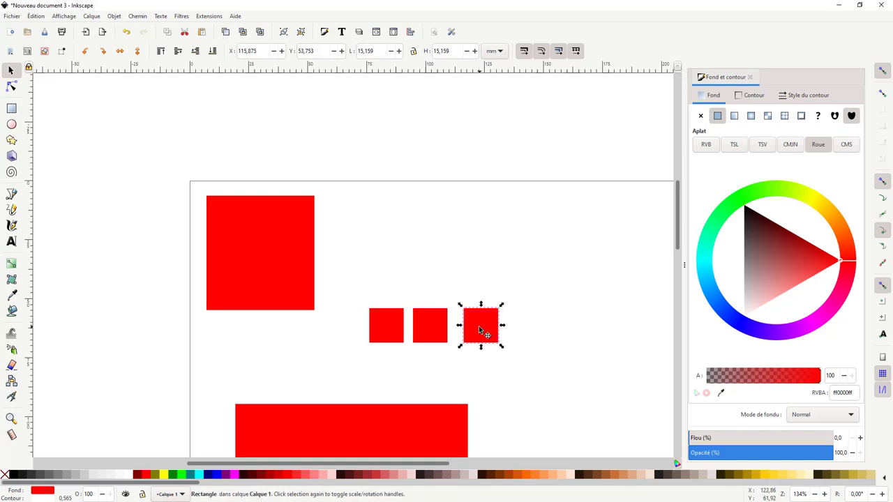
{"action": "left_click", "coordinate": [217, 476]}
{"action": "left_click", "coordinate": [389, 334]}
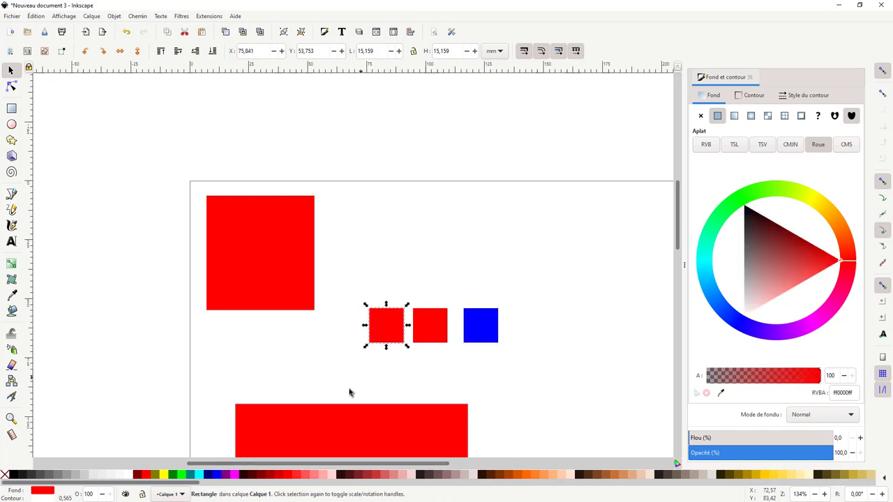
{"action": "left_click", "coordinate": [235, 475]}
{"action": "left_click", "coordinate": [354, 294]}
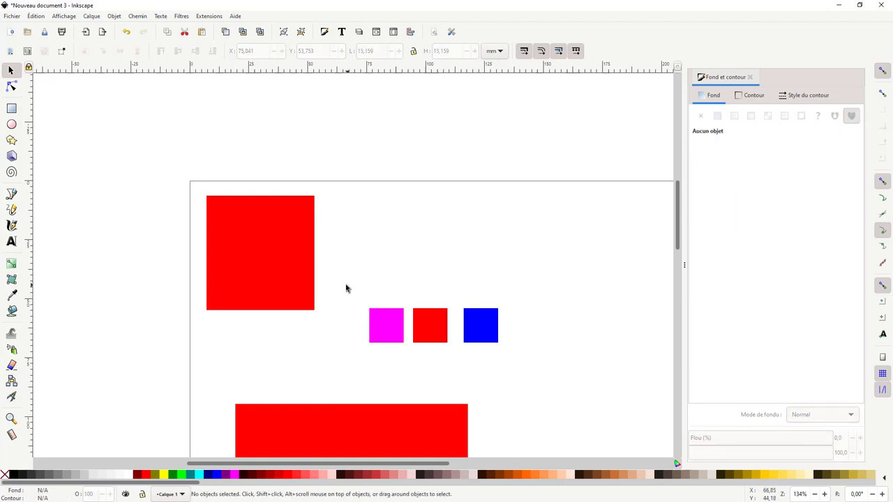
{"action": "left_click", "coordinate": [11, 436]}
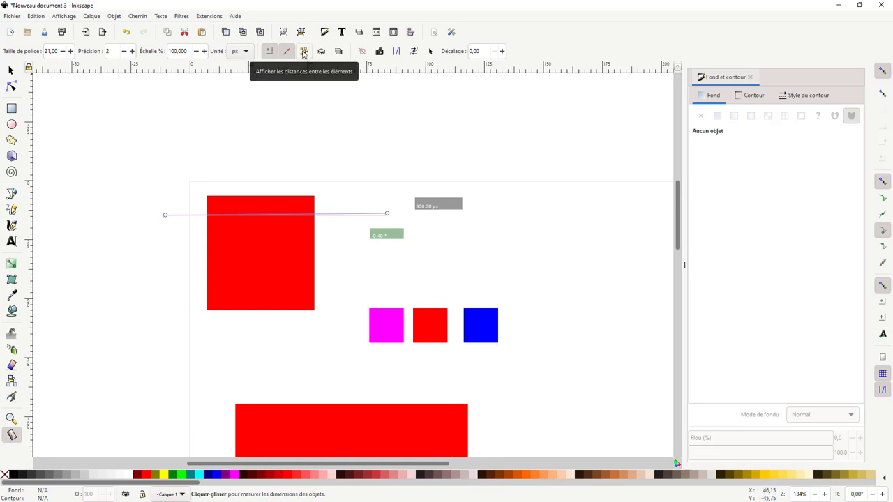
{"action": "left_click", "coordinate": [304, 53]}
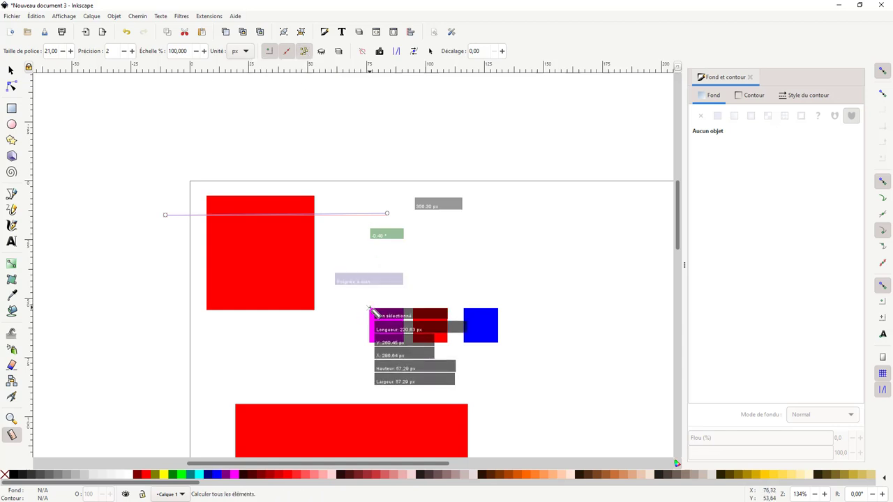
{"action": "left_click_drag", "start_coordinate": [369, 308], "coordinate": [497, 308]}
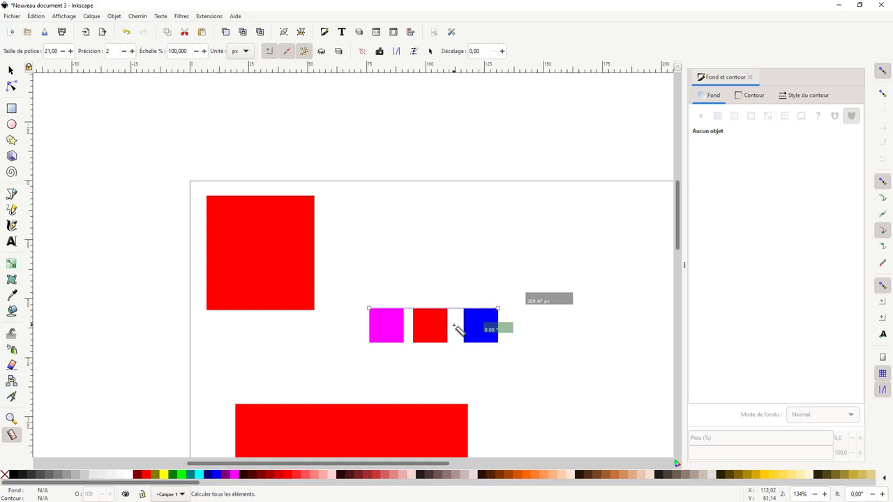
{"action": "left_click_drag", "start_coordinate": [356, 324], "coordinate": [531, 323]}
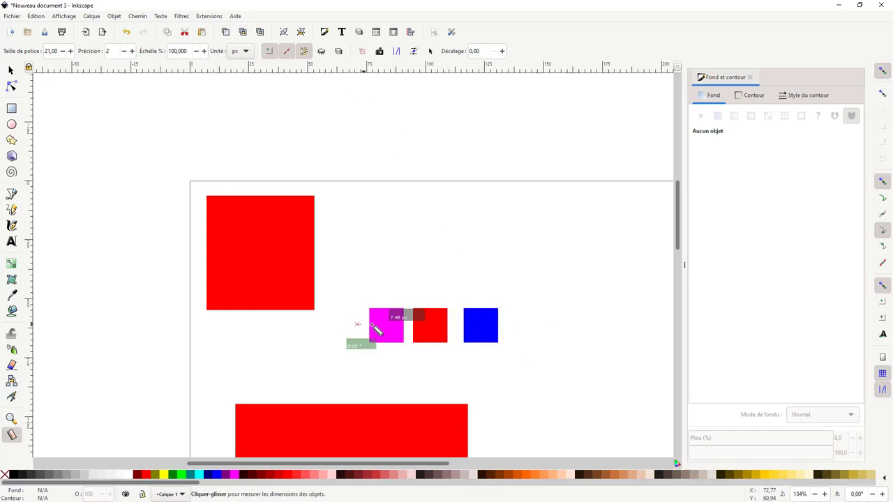
{"action": "left_click_drag", "start_coordinate": [369, 308], "coordinate": [497, 308]}
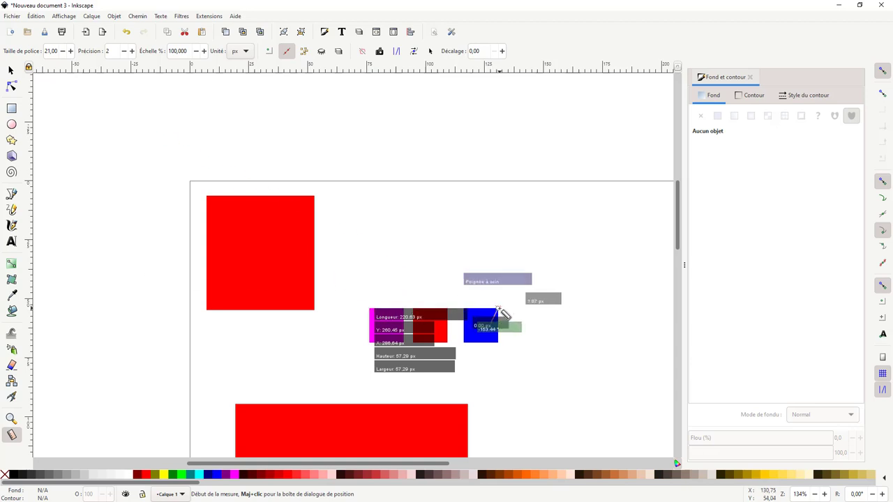
{"action": "left_click_drag", "start_coordinate": [498, 308], "coordinate": [542, 254]}
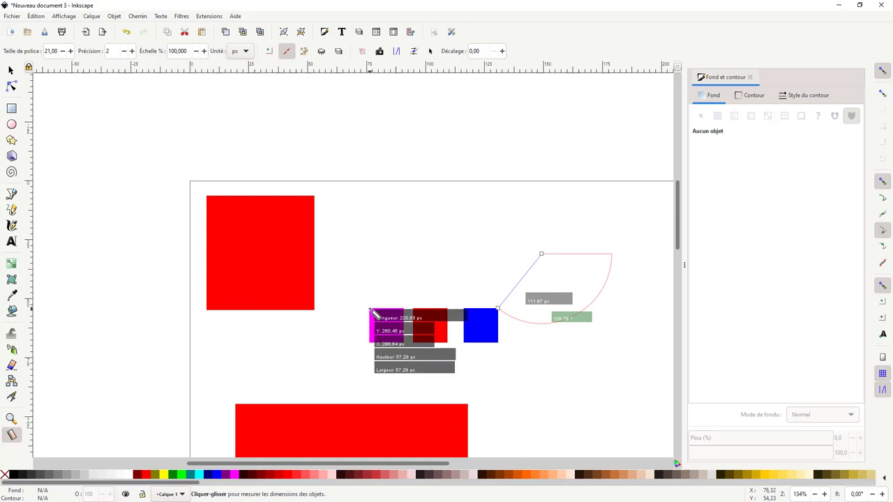
{"action": "left_click_drag", "start_coordinate": [370, 308], "coordinate": [497, 307]}
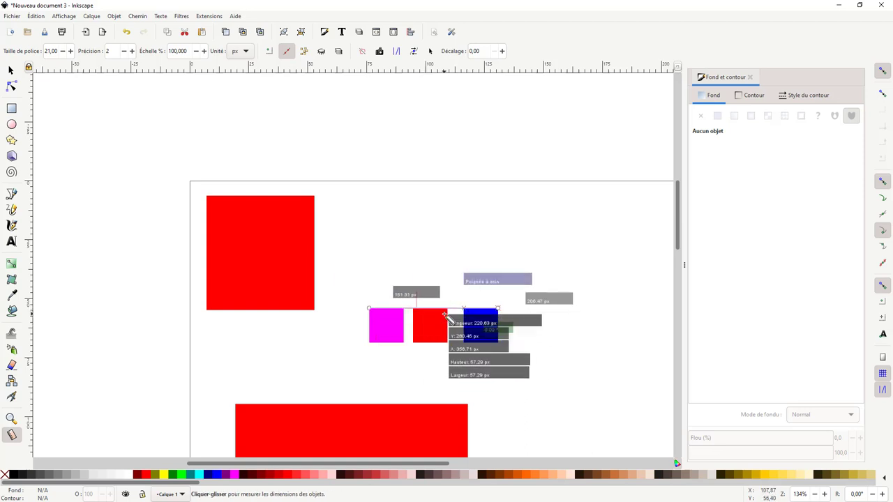
{"action": "left_click", "coordinate": [305, 52]}
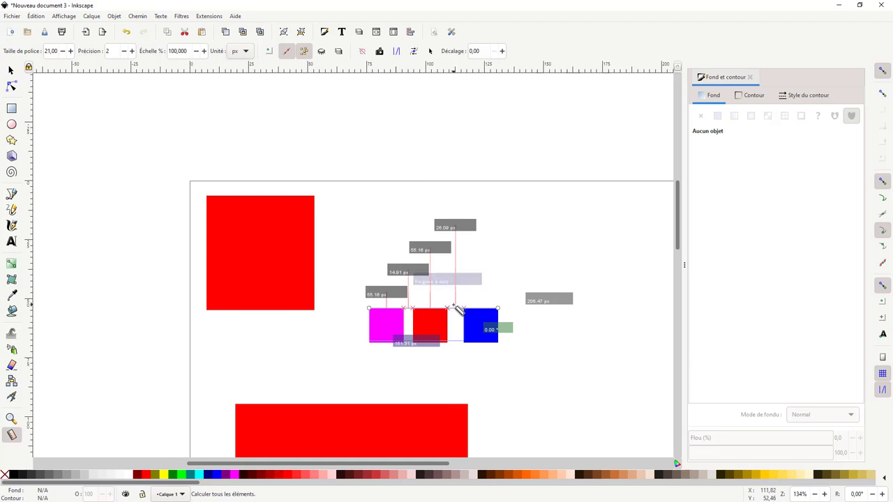
{"action": "scroll", "coordinate": [457, 309], "scroll_direction": "up", "scroll_amount": 4}
{"action": "scroll", "coordinate": [457, 309], "scroll_direction": "down", "scroll_amount": 2}
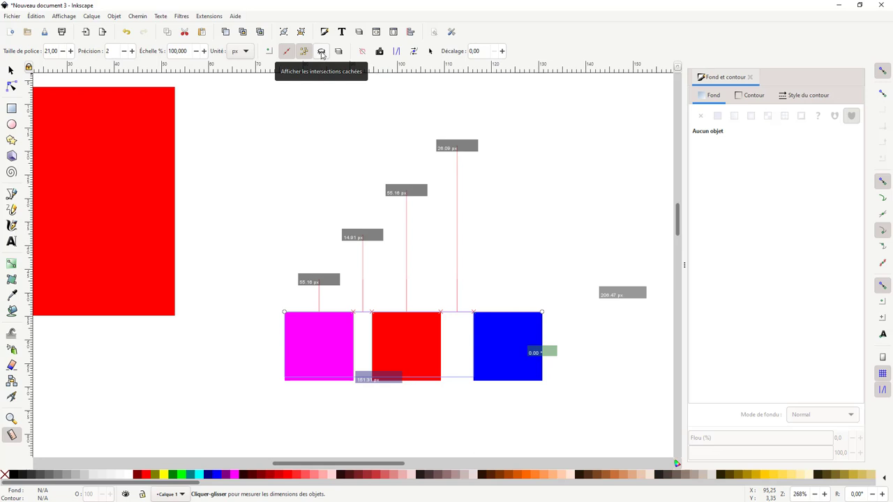
{"action": "left_click", "coordinate": [322, 53]}
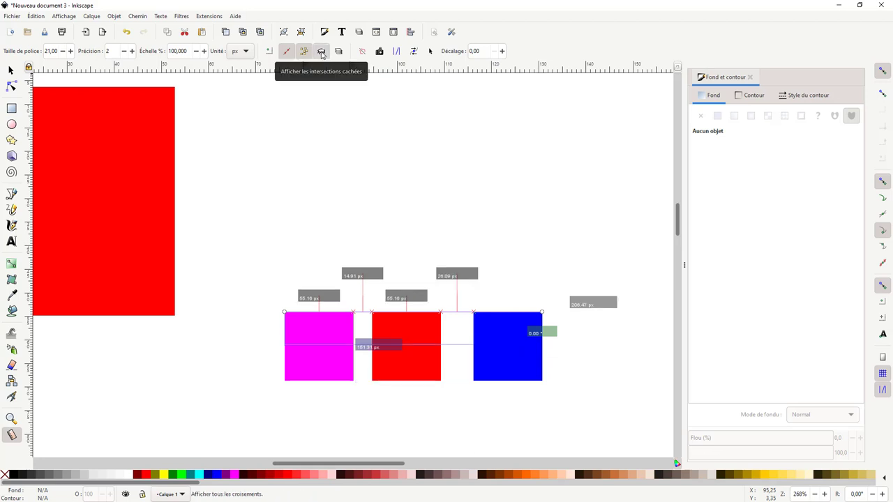
{"action": "left_click", "coordinate": [322, 54]}
{"action": "scroll", "coordinate": [383, 233], "scroll_direction": "down", "scroll_amount": 2}
{"action": "scroll", "coordinate": [380, 232], "scroll_direction": "down", "scroll_amount": 1}
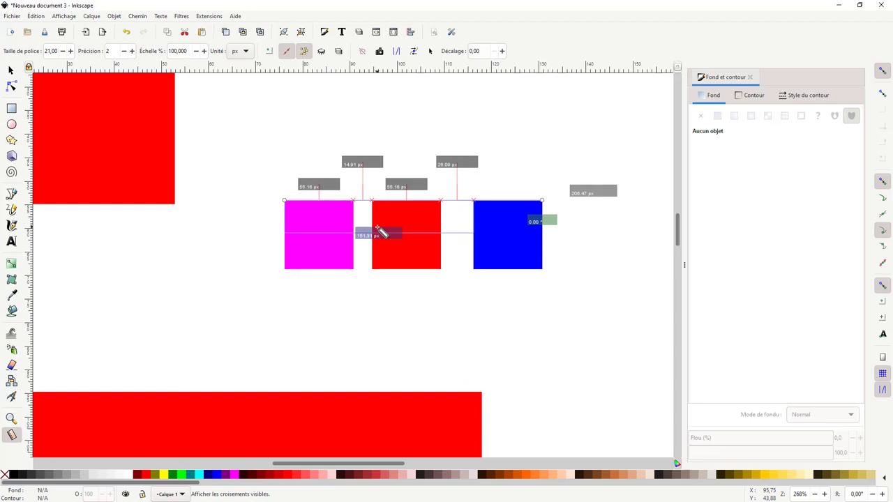
{"action": "left_click", "coordinate": [11, 70]}
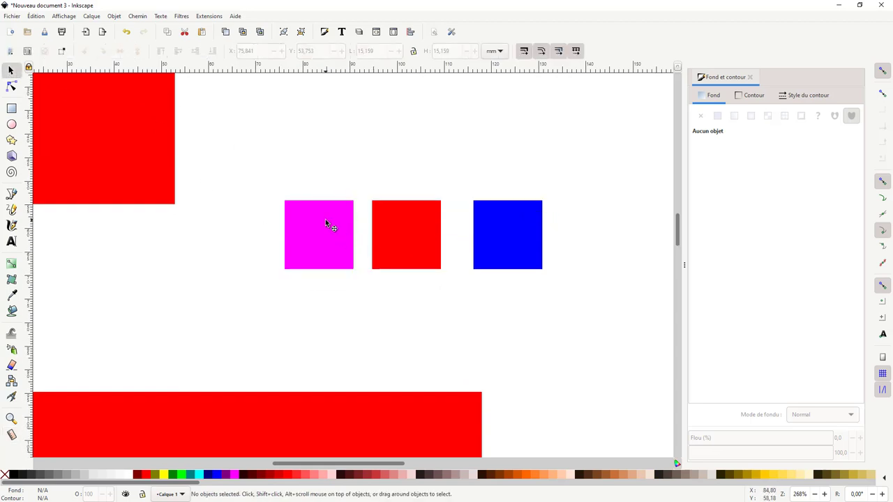
Stack the magenta, red and blue squares and measure across them, showing hidden intersections.
{"action": "mouse_move", "coordinate": [325, 220]}
{"action": "left_mouse_down"}
{"action": "mouse_move", "coordinate": [285, 258]}
{"action": "mouse_move", "coordinate": [248, 272]}
{"action": "left_mouse_up"}
{"action": "left_click_drag", "start_coordinate": [410, 222], "coordinate": [295, 245]}
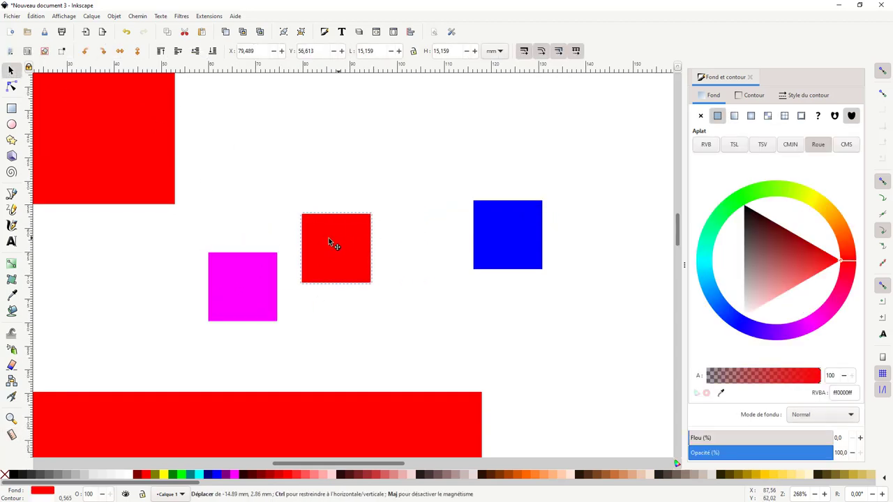
{"action": "mouse_move", "coordinate": [482, 228]}
{"action": "left_mouse_down"}
{"action": "mouse_move", "coordinate": [309, 303]}
{"action": "mouse_move", "coordinate": [264, 302]}
{"action": "left_mouse_up"}
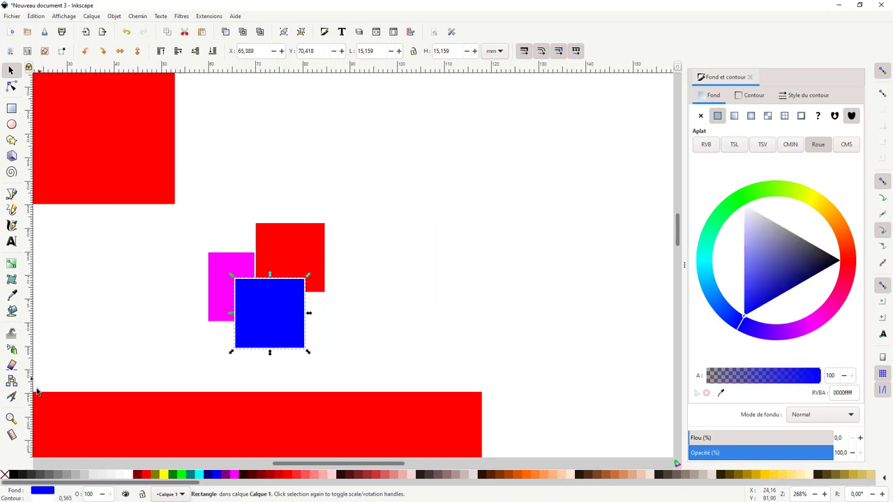
{"action": "left_click", "coordinate": [11, 436]}
{"action": "mouse_move", "coordinate": [206, 286]}
{"action": "left_mouse_down"}
{"action": "mouse_move", "coordinate": [334, 291]}
{"action": "mouse_move", "coordinate": [325, 285]}
{"action": "left_mouse_up"}
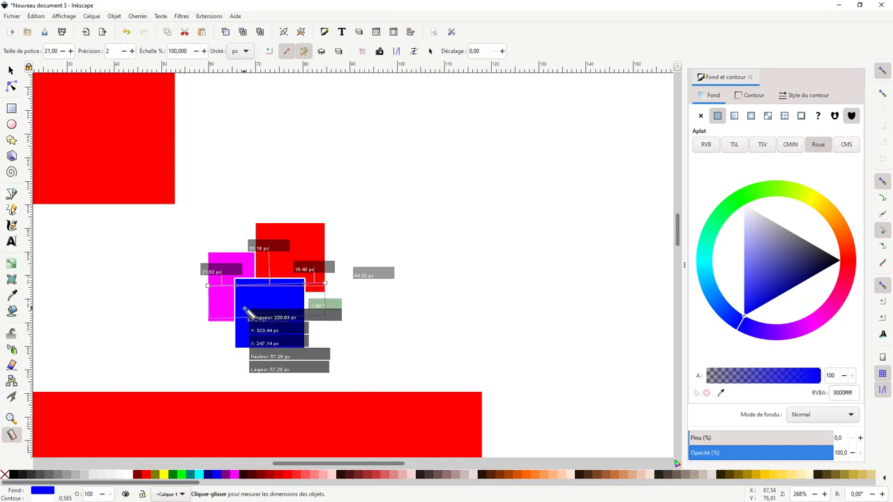
{"action": "left_click", "coordinate": [320, 53]}
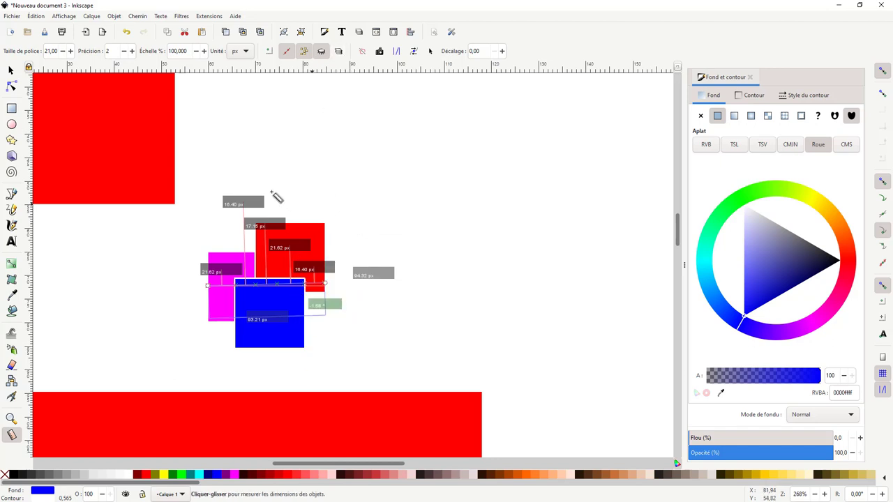
Delete the small red and blue squares.
{"action": "left_click", "coordinate": [16, 71]}
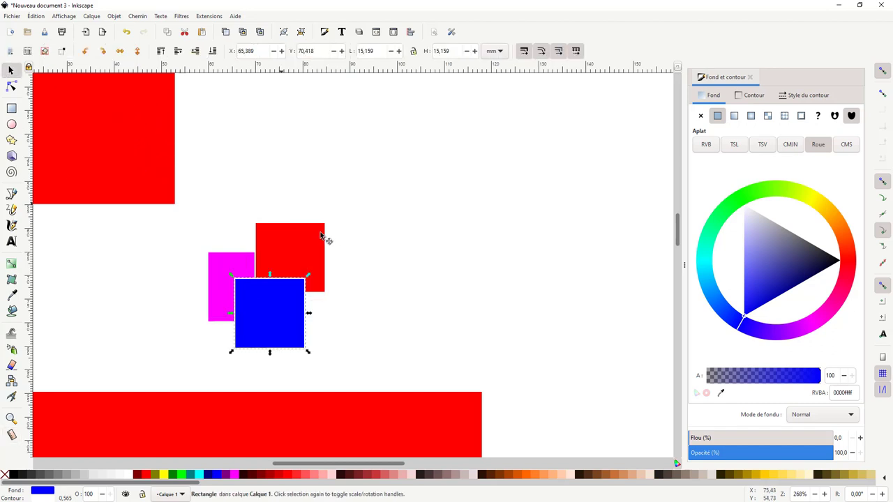
{"action": "left_click", "coordinate": [284, 258]}
{"action": "key", "text": "Delete"}
{"action": "left_click", "coordinate": [279, 295]}
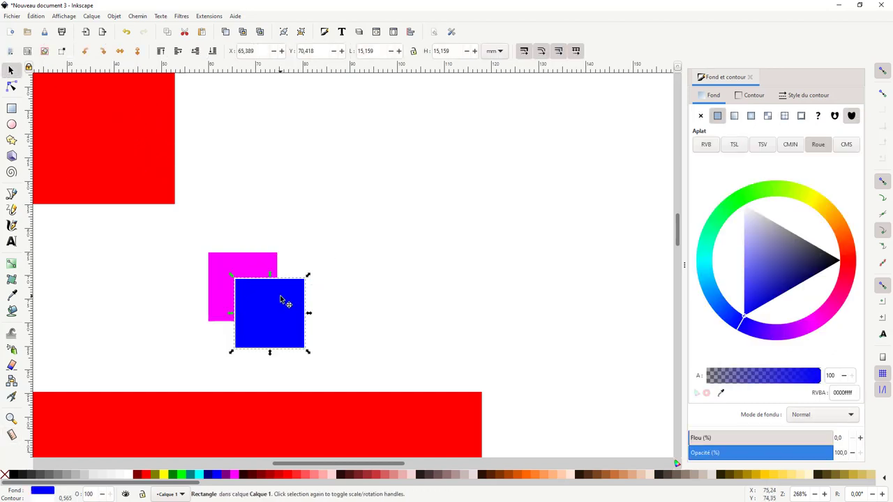
{"action": "key", "text": "Delete"}
{"action": "scroll", "coordinate": [248, 265], "scroll_direction": "down", "scroll_amount": 1, "text": "ctrl"}
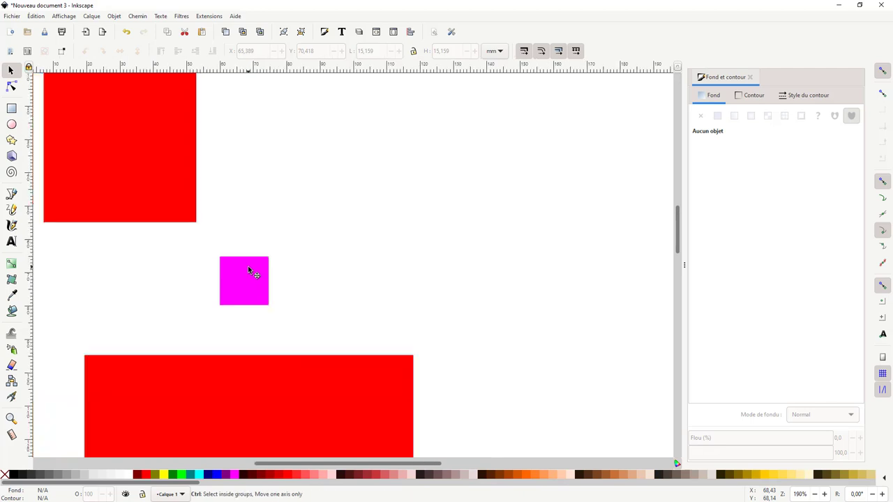
{"action": "scroll", "coordinate": [248, 266], "scroll_direction": "down", "scroll_amount": 3, "text": "ctrl"}
{"action": "scroll", "coordinate": [248, 266], "scroll_direction": "up", "scroll_amount": 2, "text": "ctrl"}
Delete the large rectangle and magenta square, then move the last red square toward the page centre.
{"action": "left_click", "coordinate": [247, 354]}
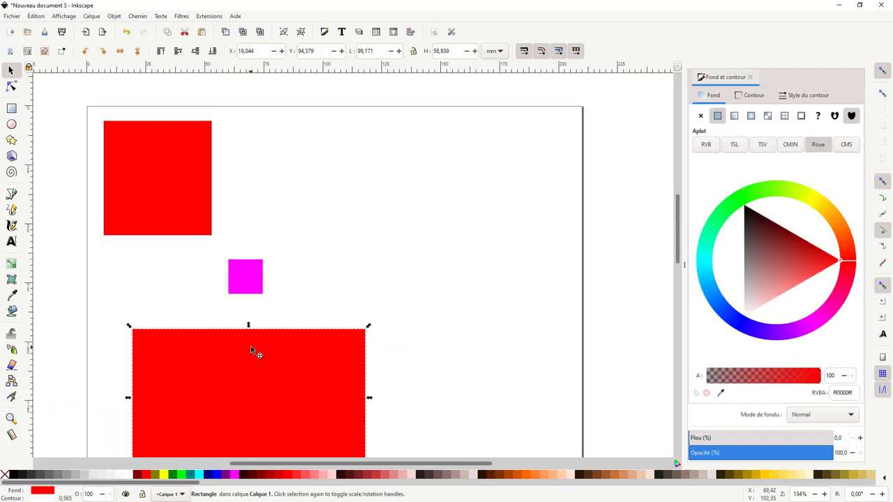
{"action": "key", "text": "Delete"}
{"action": "left_click", "coordinate": [250, 276]}
{"action": "key", "text": "Delete"}
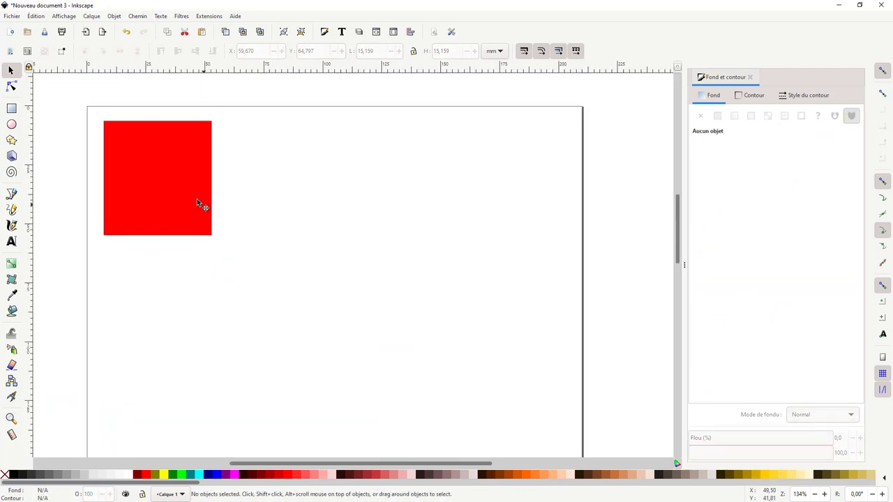
{"action": "left_click_drag", "start_coordinate": [163, 174], "coordinate": [251, 307]}
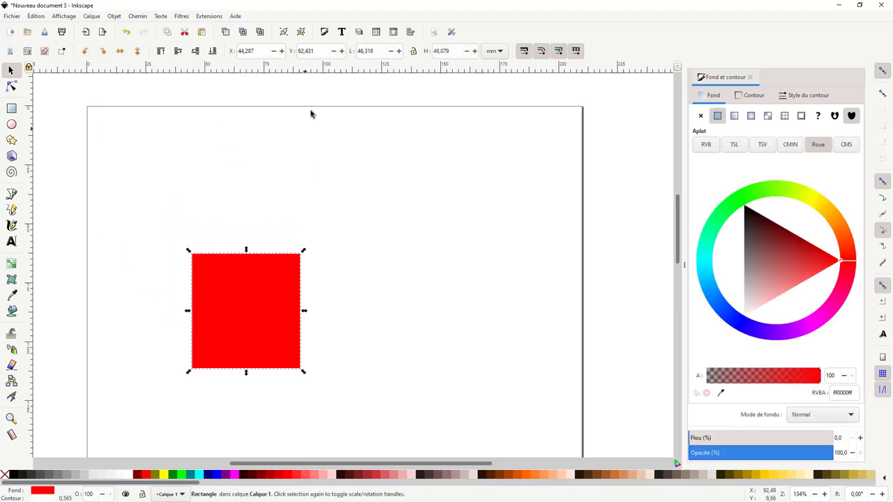
{"action": "left_click", "coordinate": [358, 32]}
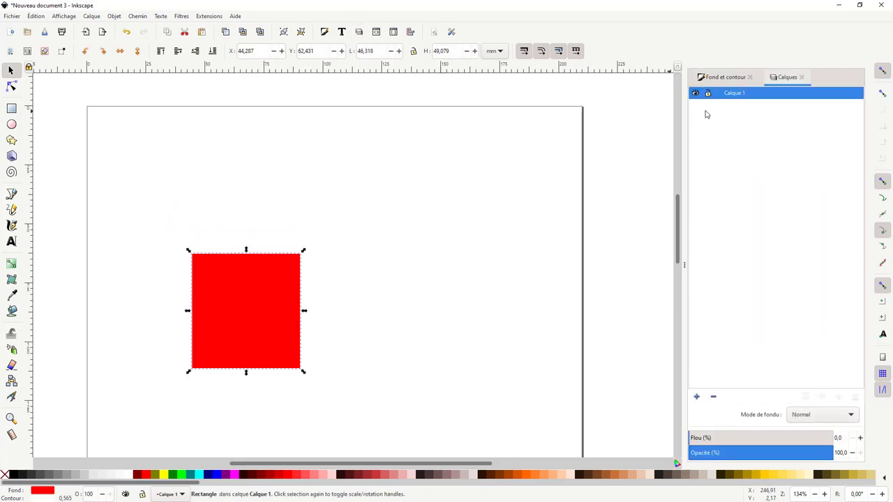
Add a new layer, Calque 2, and draw a magenta square on it.
{"action": "left_click", "coordinate": [696, 397]}
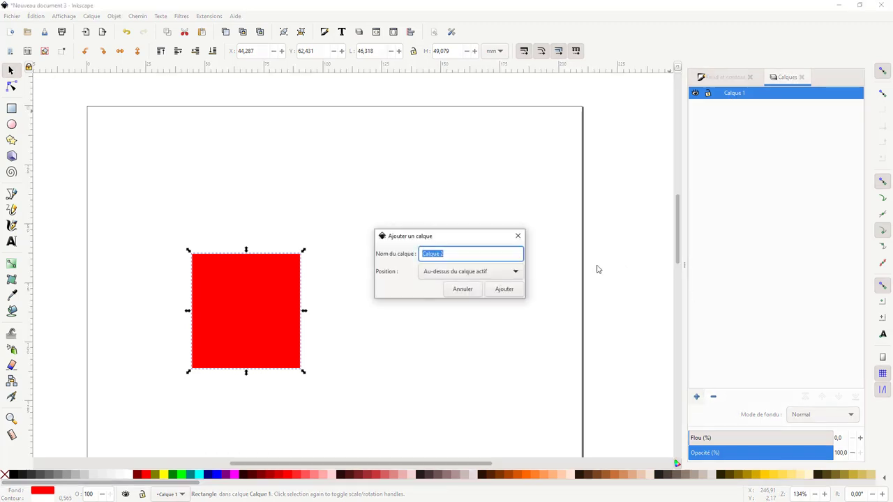
{"action": "left_click", "coordinate": [502, 290]}
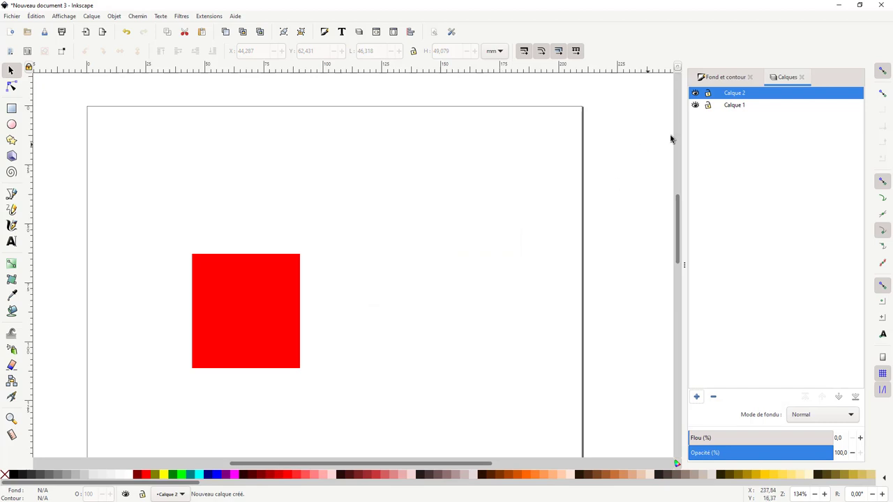
{"action": "left_click", "coordinate": [12, 109]}
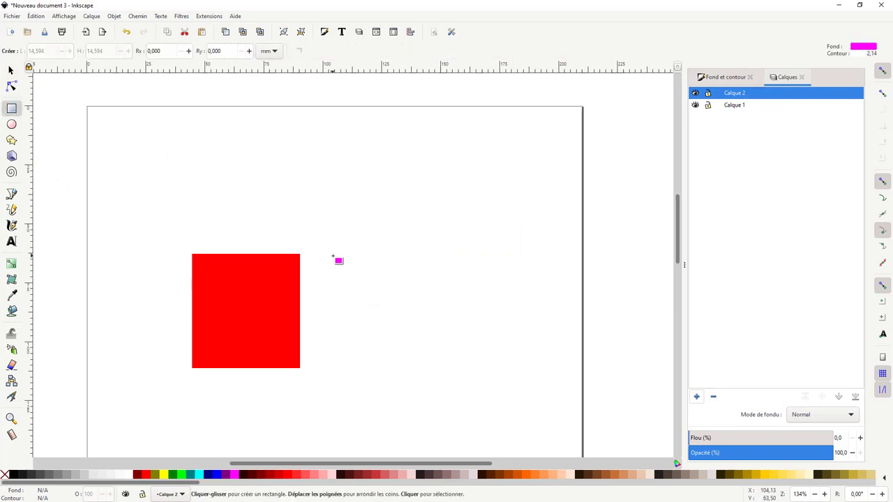
{"action": "left_click_drag", "start_coordinate": [340, 258], "coordinate": [391, 308]}
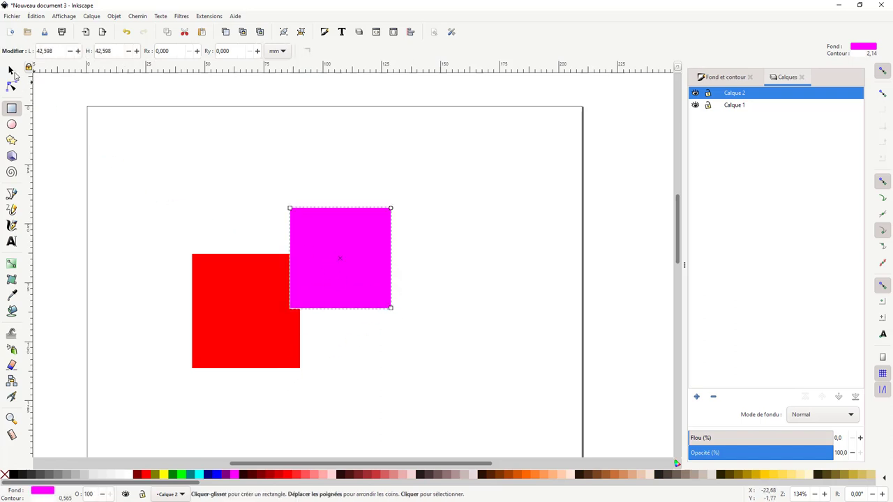
Snap the magenta square against the red square's right edge, then measure across the red square.
{"action": "left_click", "coordinate": [10, 70]}
{"action": "left_click_drag", "start_coordinate": [352, 257], "coordinate": [408, 302]}
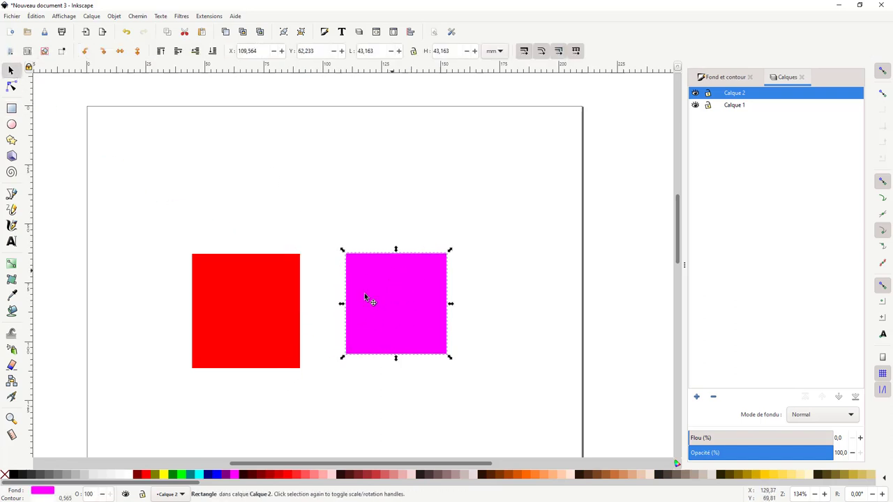
{"action": "left_click", "coordinate": [695, 94]}
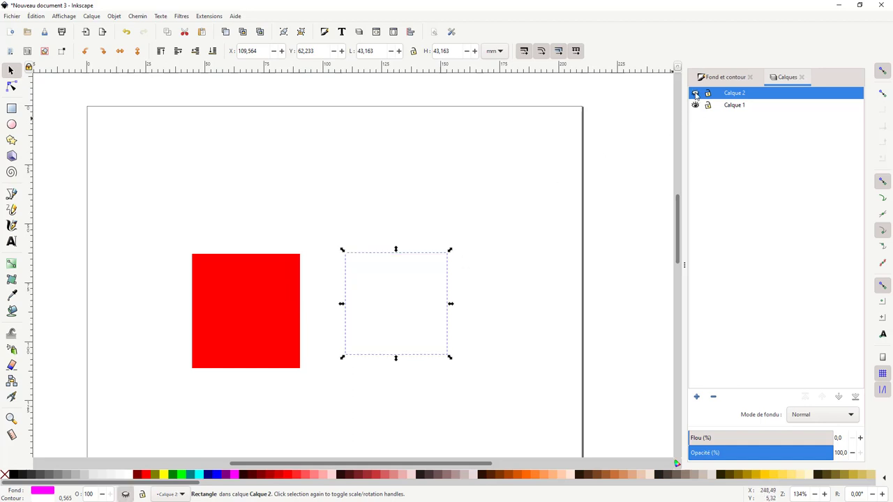
{"action": "left_click_drag", "start_coordinate": [417, 295], "coordinate": [374, 302]}
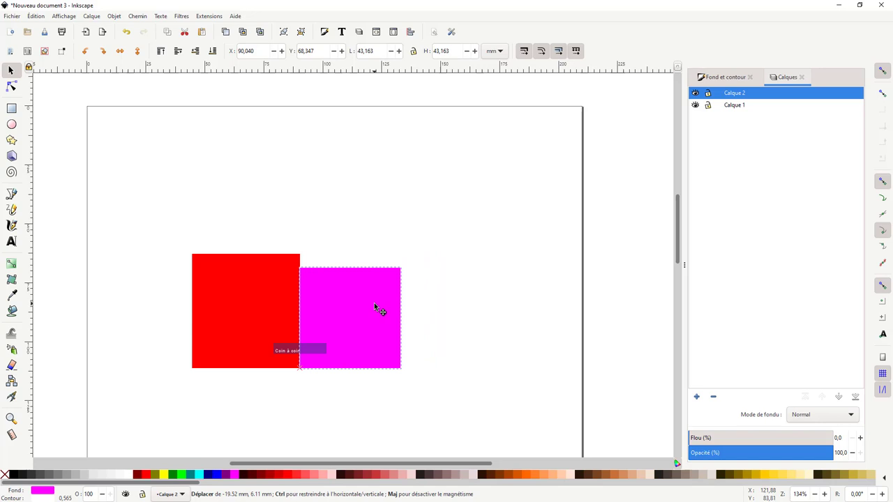
{"action": "left_click", "coordinate": [12, 435]}
{"action": "left_click_drag", "start_coordinate": [228, 277], "coordinate": [287, 275]}
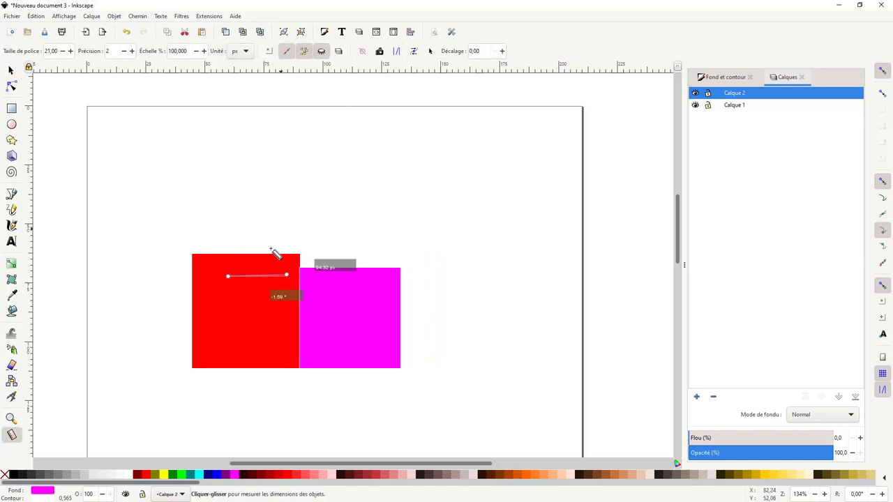
Measure across both squares with segment lengths shown: 172.92 px, 161.00 px and 333.92 px.
{"action": "left_click_drag", "start_coordinate": [192, 330], "coordinate": [402, 330]}
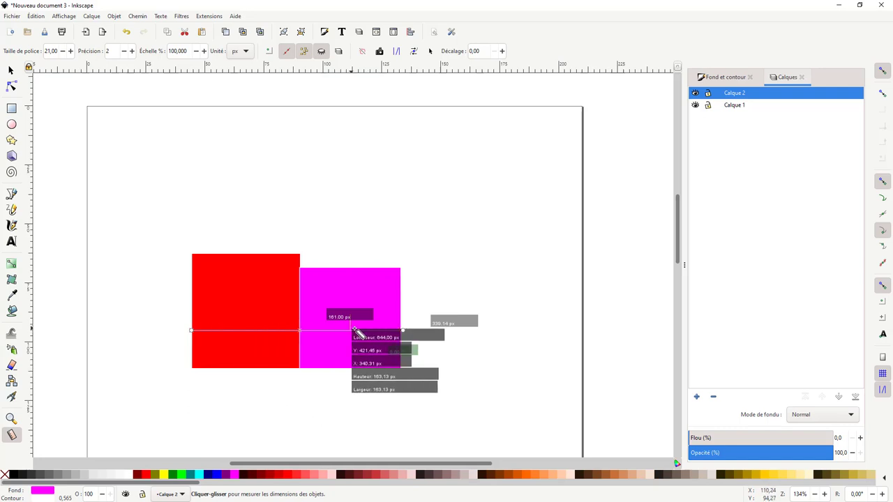
{"action": "left_click", "coordinate": [339, 52]}
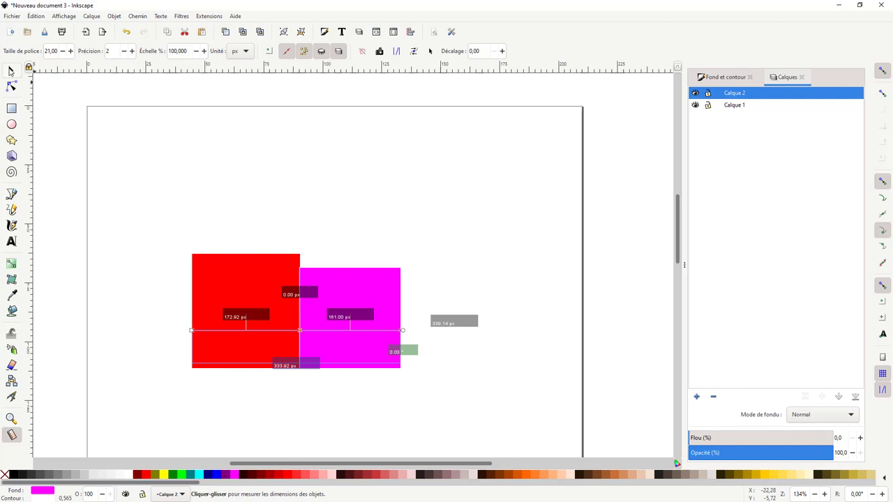
{"action": "left_click", "coordinate": [10, 70]}
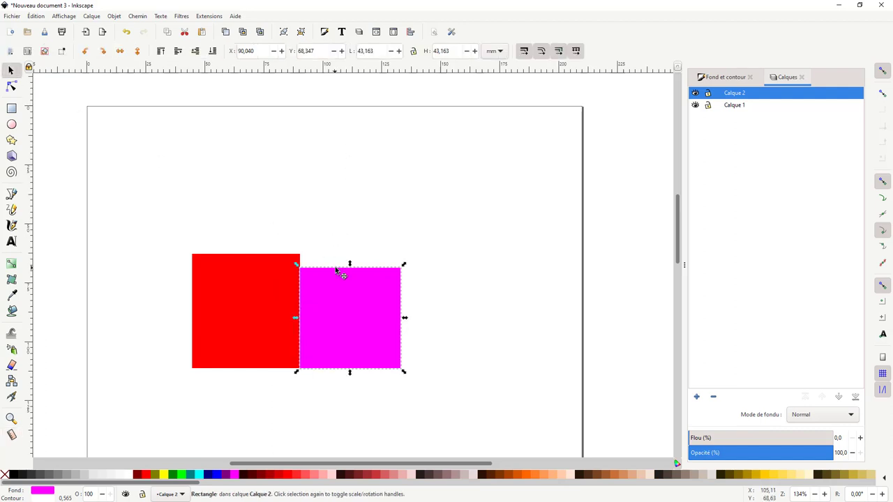
Draw a small magenta square, about 19.694 × 18.906 mm, above the two large squares.
{"action": "scroll", "coordinate": [335, 270], "scroll_direction": "right", "scroll_amount": 1}
{"action": "scroll", "coordinate": [336, 270], "scroll_direction": "left", "scroll_amount": 1}
{"action": "scroll", "coordinate": [337, 263], "scroll_direction": "up", "scroll_amount": 1}
{"action": "scroll", "coordinate": [291, 265], "scroll_direction": "up", "scroll_amount": 2}
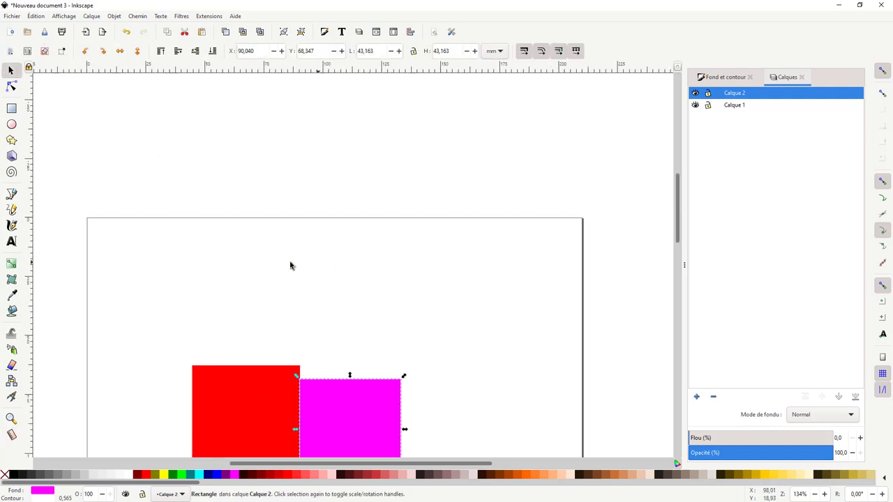
{"action": "left_click", "coordinate": [11, 109]}
{"action": "left_click_drag", "start_coordinate": [181, 262], "coordinate": [227, 305]}
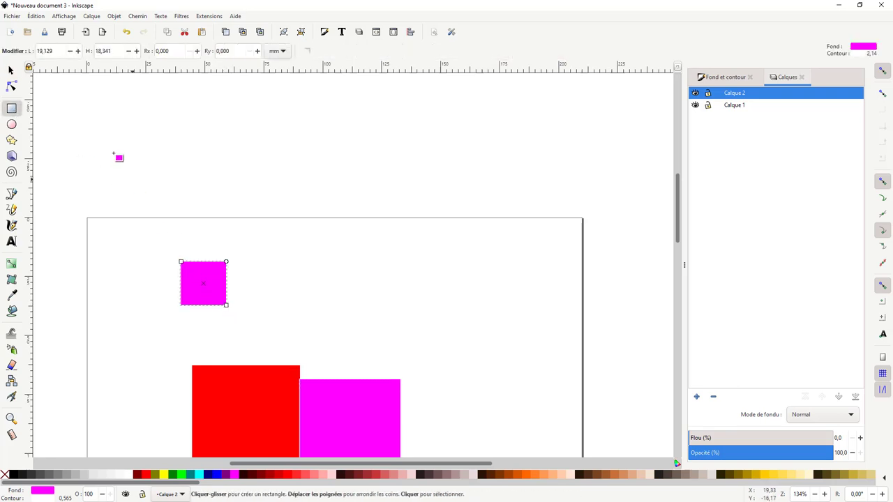
{"action": "left_click", "coordinate": [10, 71]}
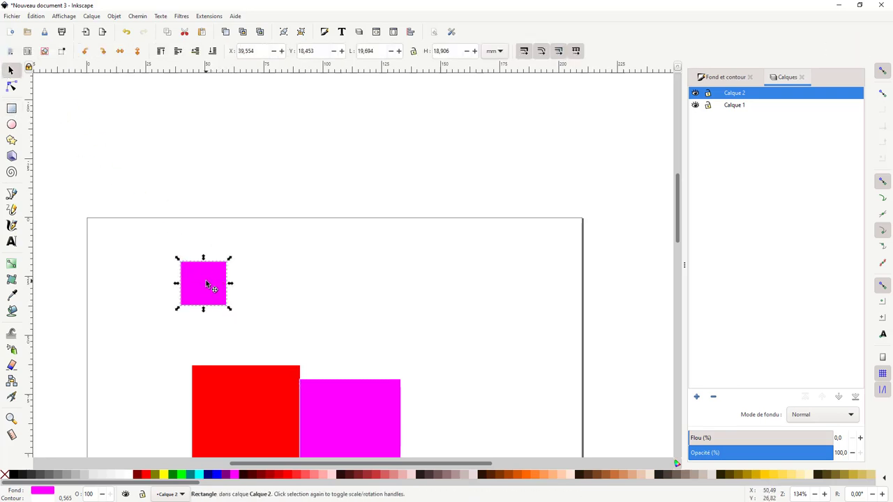
Duplicate the small square to its right and give both the #FF5555 pink fill.
{"action": "key", "text": "ctrl+d"}
{"action": "left_click_drag", "start_coordinate": [206, 279], "coordinate": [269, 284]}
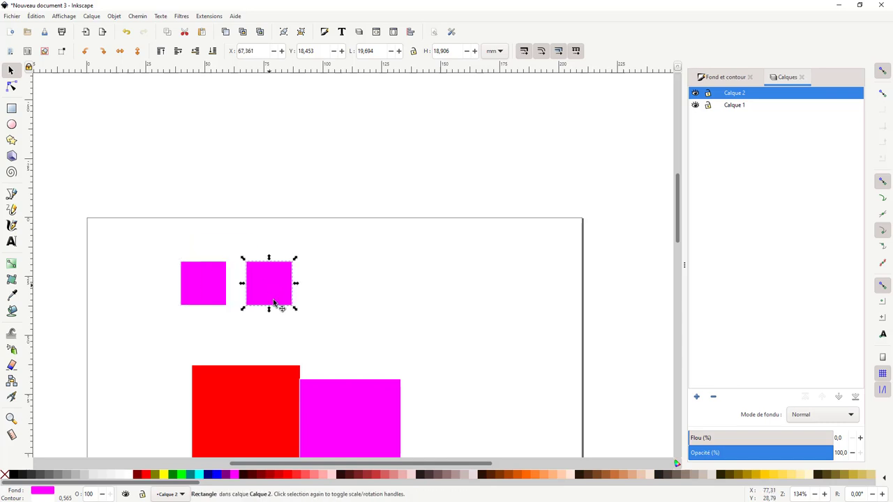
{"action": "left_click", "coordinate": [307, 475]}
{"action": "left_click", "coordinate": [225, 300]}
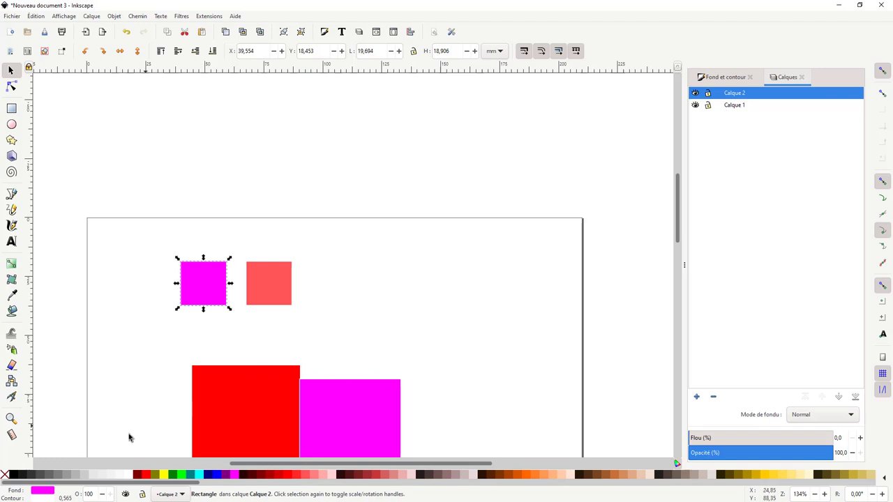
{"action": "left_click", "coordinate": [12, 296]}
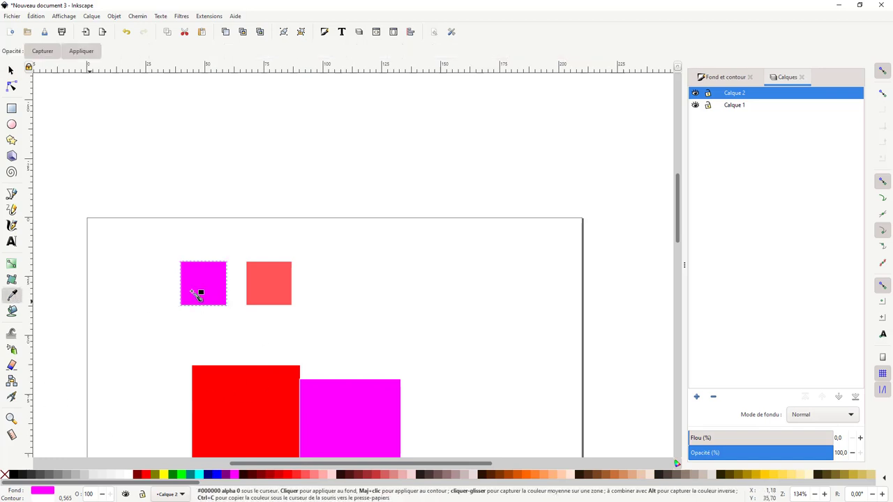
{"action": "left_click", "coordinate": [269, 281]}
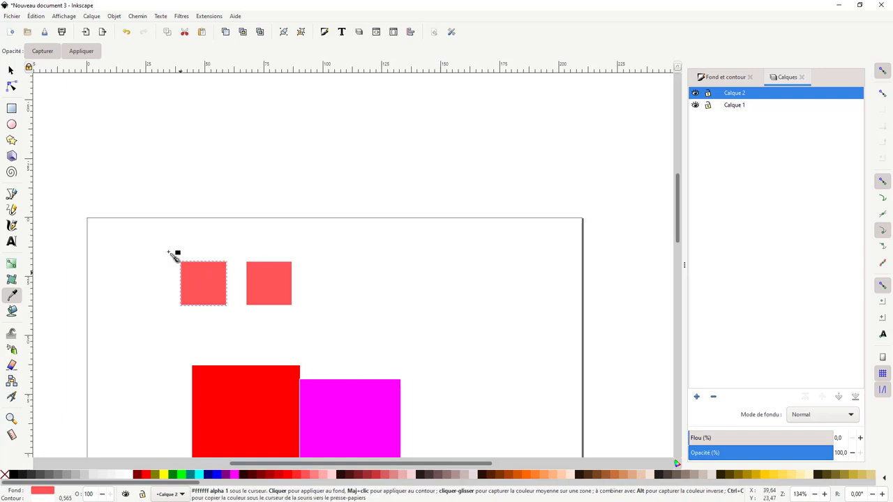
Move both pink squares right and enlarge the magenta square to about 46.402 × 44.543 mm.
{"action": "key", "text": "s"}
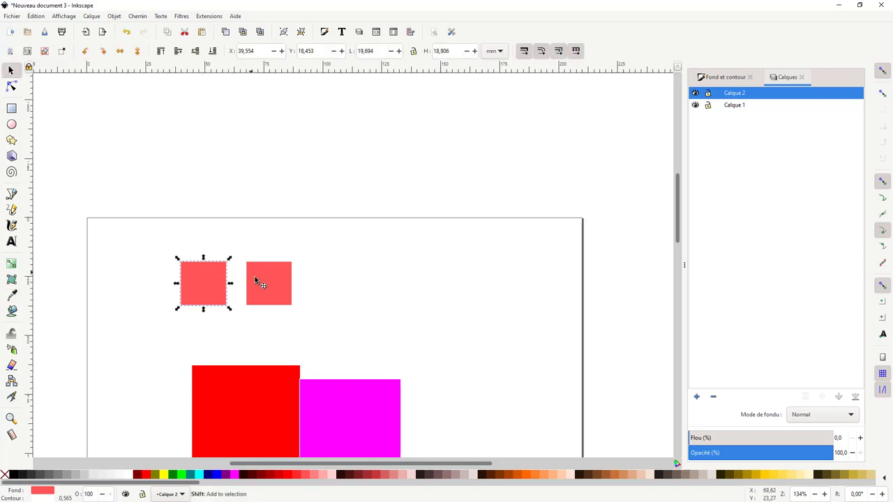
{"action": "left_click", "coordinate": [256, 279], "text": "shift"}
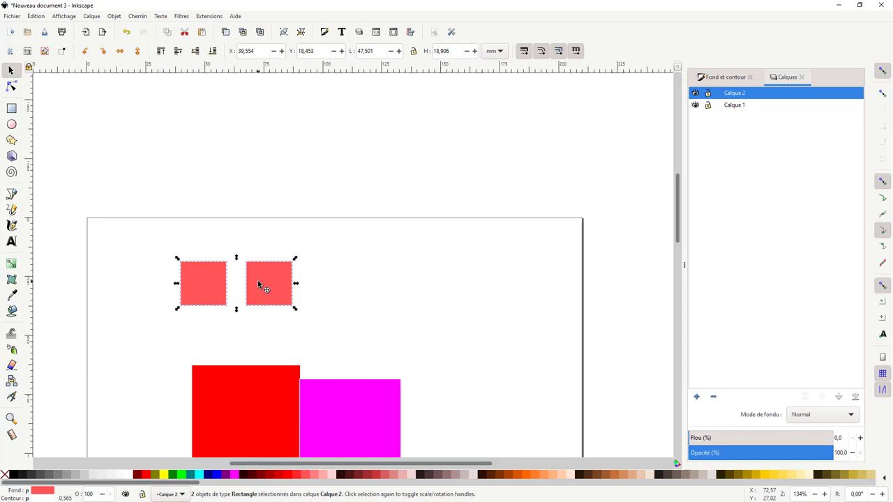
{"action": "left_click", "coordinate": [11, 434]}
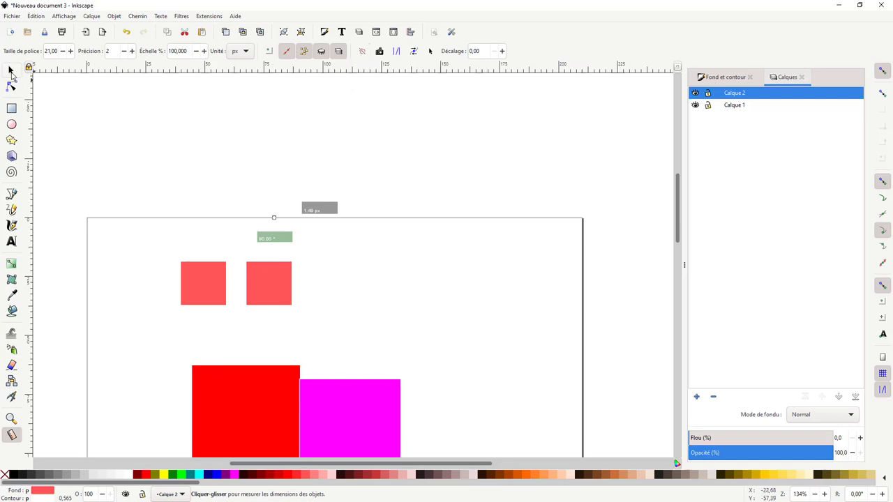
{"action": "left_click", "coordinate": [11, 70]}
{"action": "left_click_drag", "start_coordinate": [273, 285], "coordinate": [477, 282]}
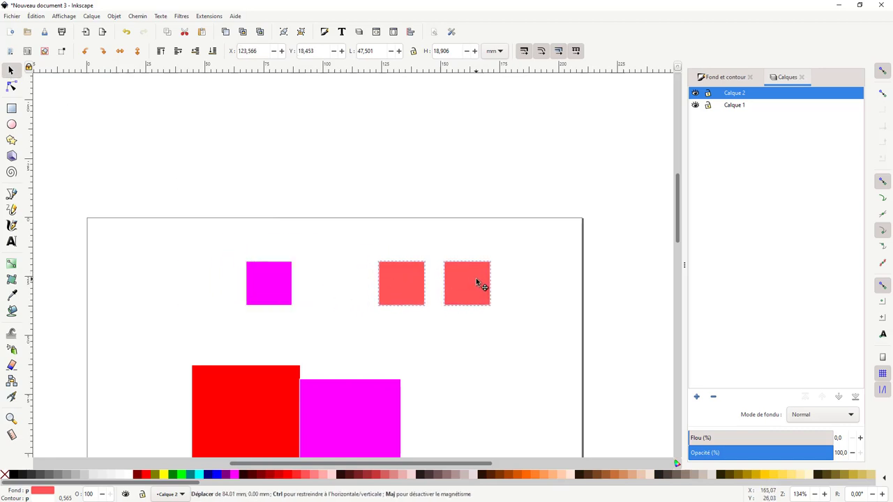
{"action": "left_click_drag", "start_coordinate": [475, 279], "coordinate": [485, 279]}
{"action": "left_click", "coordinate": [272, 292]}
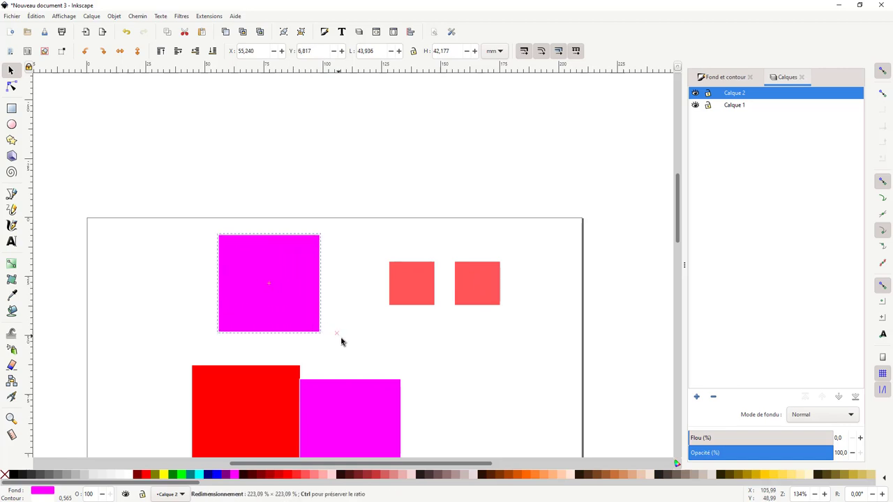
{"action": "left_click_drag", "start_coordinate": [296, 314], "coordinate": [328, 339]}
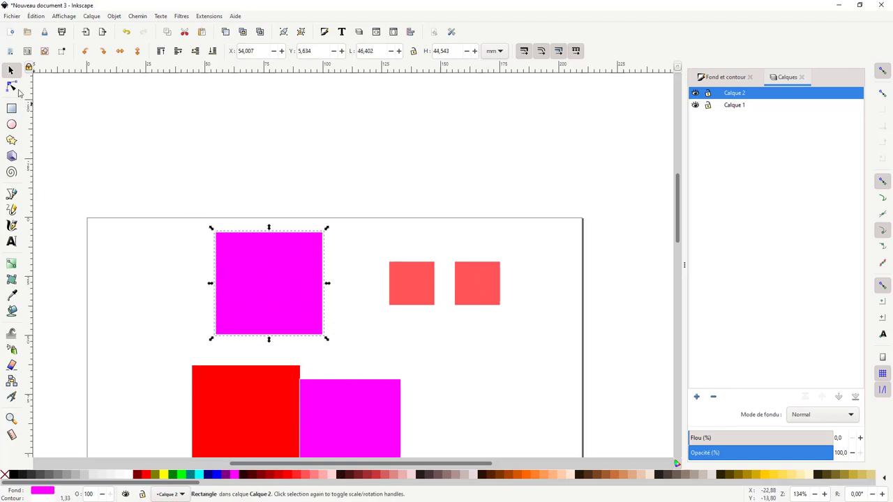
Convert the magenta square to a path and raise its top-right node into a steep slant.
{"action": "left_click", "coordinate": [137, 16]}
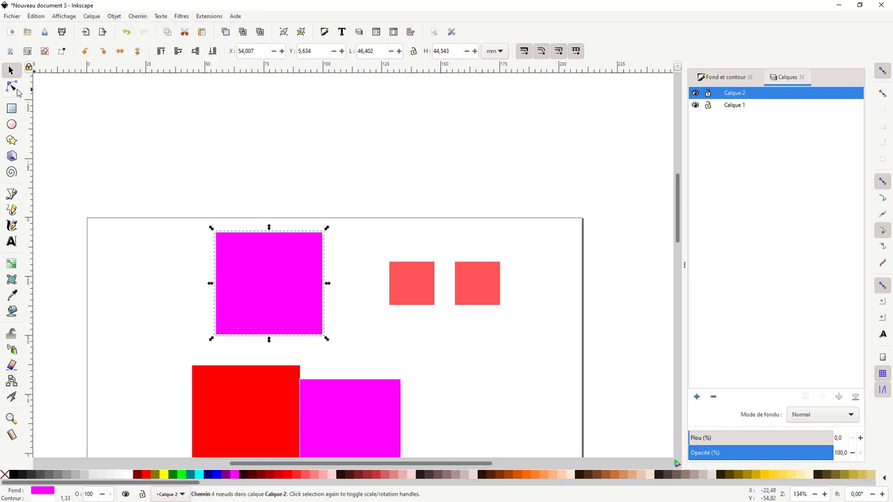
{"action": "left_click", "coordinate": [12, 87]}
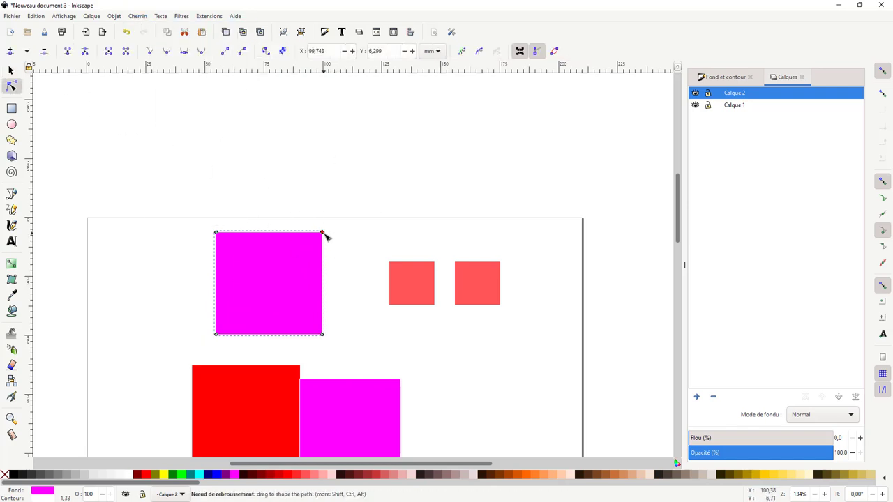
{"action": "left_click_drag", "start_coordinate": [325, 237], "coordinate": [325, 167]}
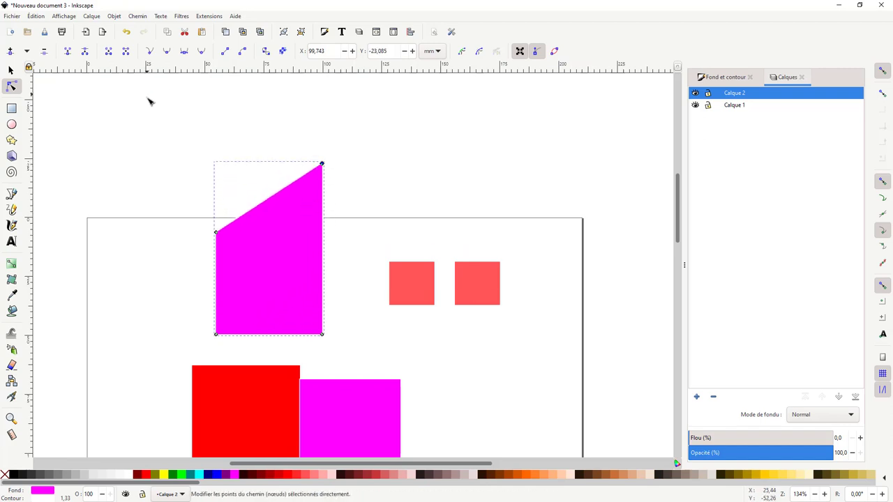
Measure the slanted edge from left corner to top vertex, reading 203.35 px at 146.90°.
{"action": "key", "text": "m"}
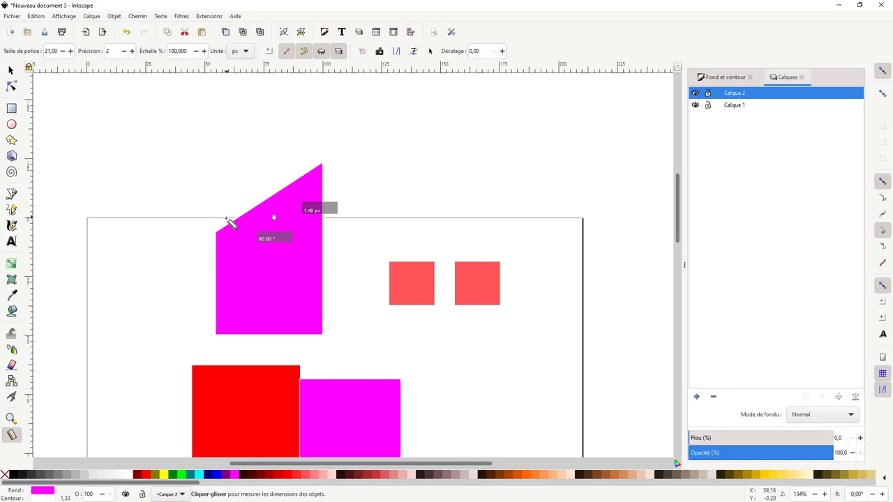
{"action": "left_click_drag", "start_coordinate": [217, 232], "coordinate": [324, 166]}
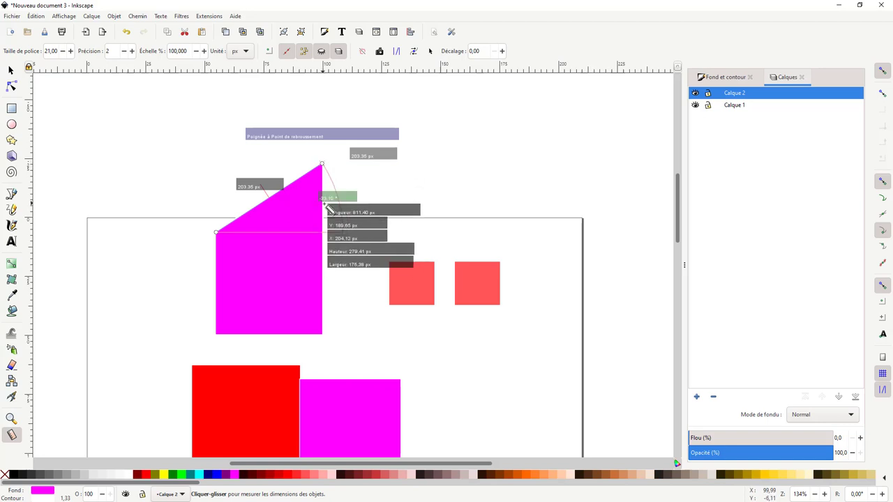
{"action": "left_click", "coordinate": [363, 51]}
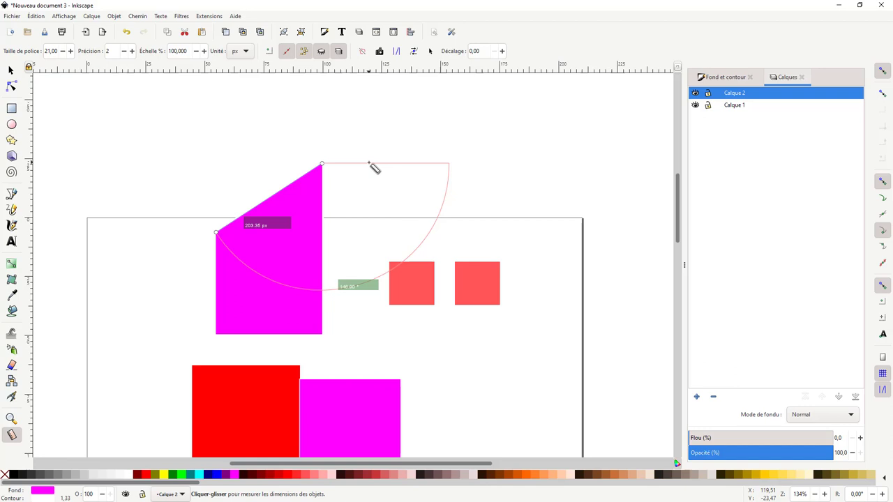
{"action": "left_click", "coordinate": [363, 53]}
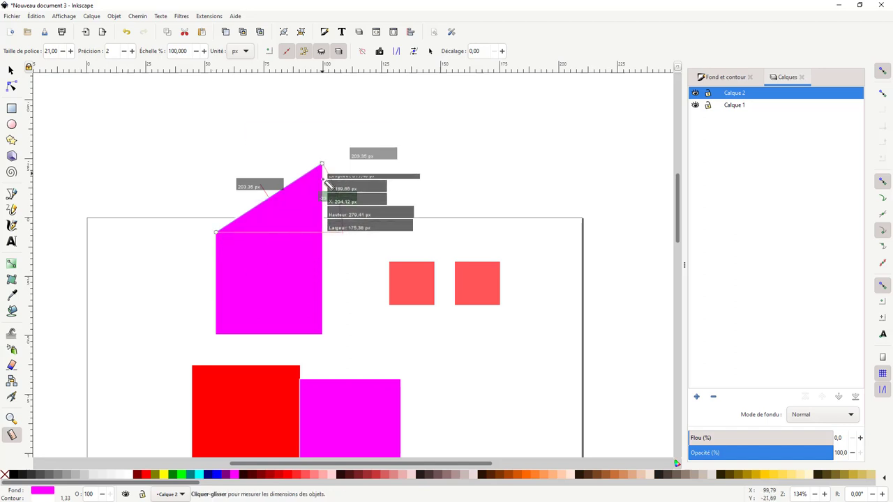
{"action": "left_click", "coordinate": [362, 53]}
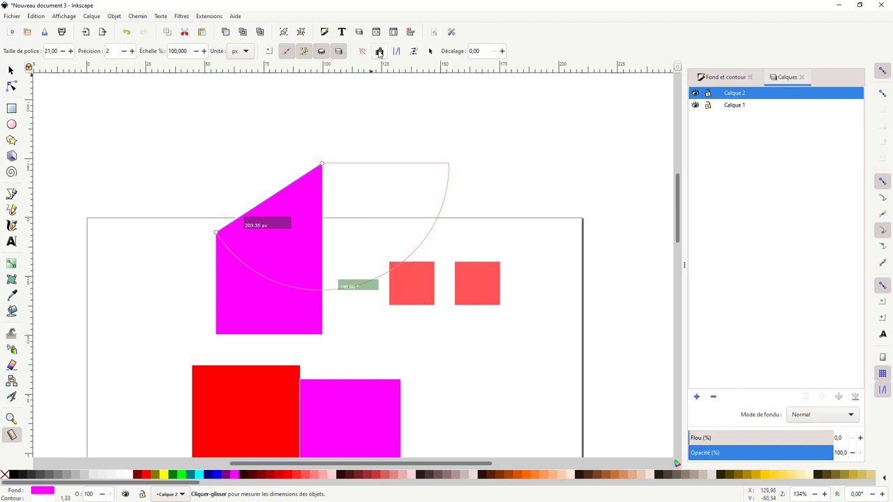
{"action": "left_click", "coordinate": [11, 109]}
Draw a new red square above the page, then move the left red square up and widen it.
{"action": "left_click_drag", "start_coordinate": [358, 159], "coordinate": [402, 198]}
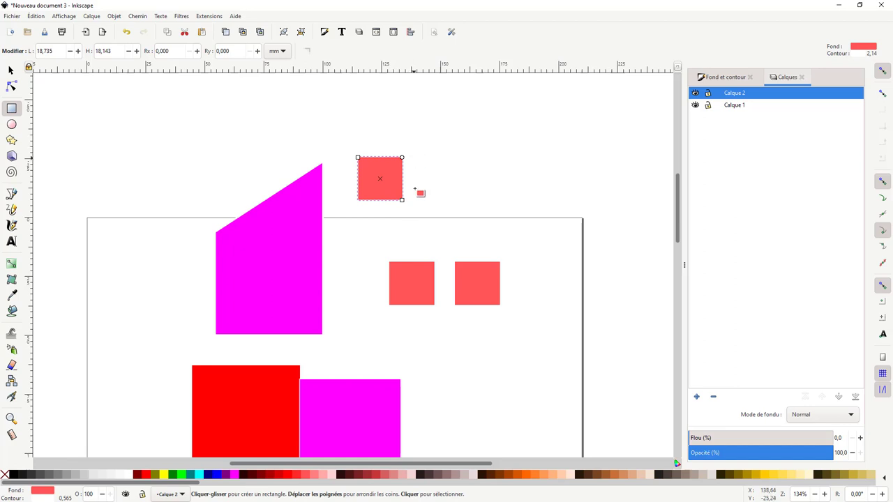
{"action": "left_click", "coordinate": [10, 70]}
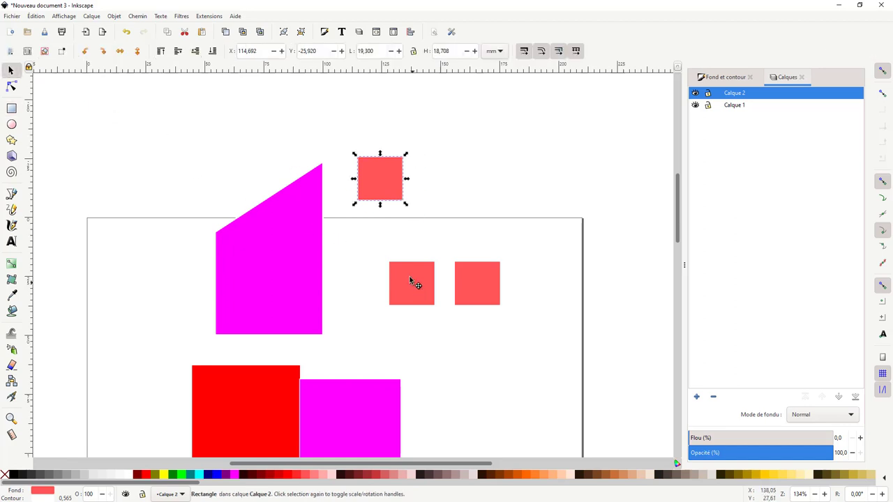
{"action": "mouse_move", "coordinate": [414, 282]}
{"action": "left_mouse_down"}
{"action": "mouse_move", "coordinate": [363, 204]}
{"action": "mouse_move", "coordinate": [388, 235]}
{"action": "mouse_move", "coordinate": [419, 241]}
{"action": "left_mouse_up"}
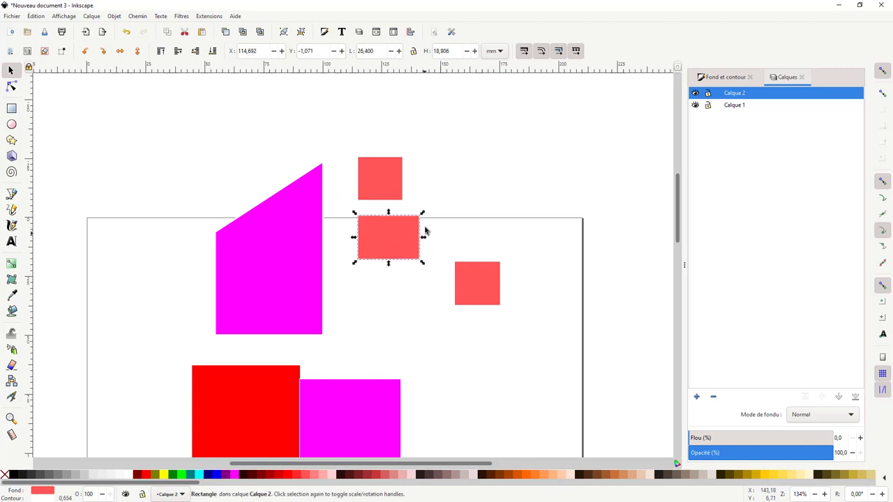
{"action": "left_click", "coordinate": [425, 149]}
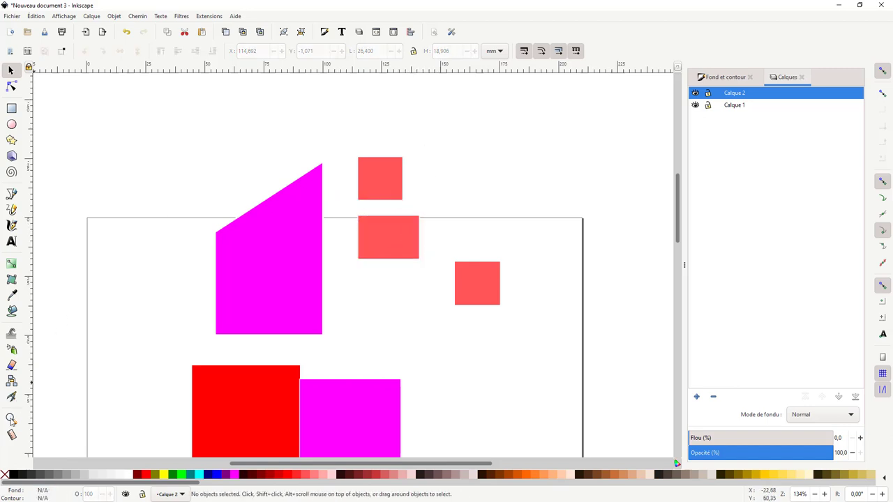
{"action": "left_click", "coordinate": [11, 435]}
Measure the red squares' top edges, ending with 72.30 px across the right square's top edge.
{"action": "left_click_drag", "start_coordinate": [322, 164], "coordinate": [216, 232]}
{"action": "left_click_drag", "start_coordinate": [358, 157], "coordinate": [402, 158]}
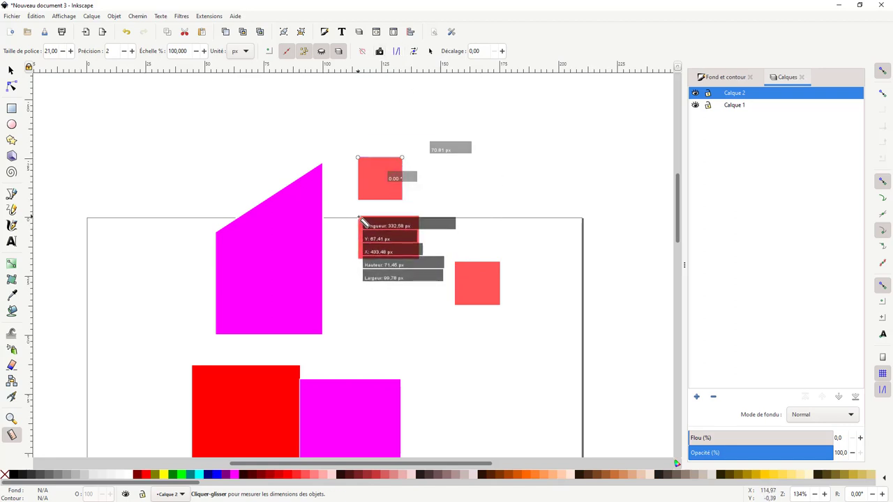
{"action": "left_click_drag", "start_coordinate": [393, 218], "coordinate": [419, 217]}
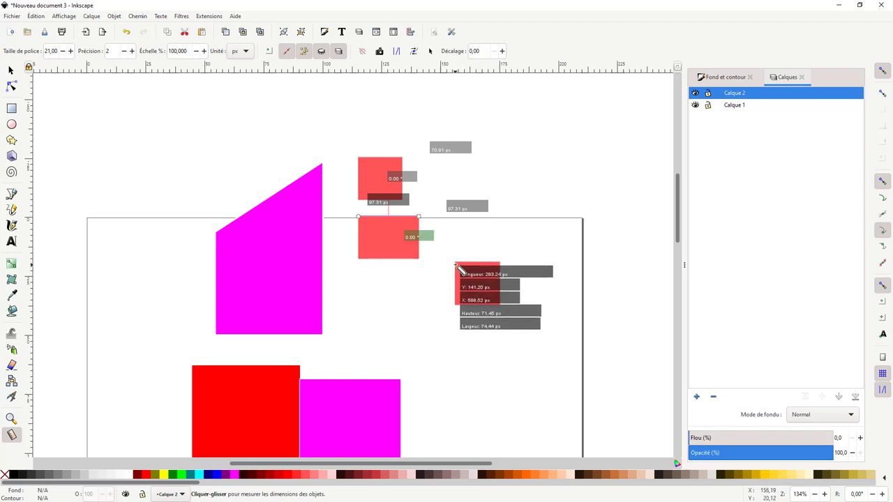
{"action": "mouse_move", "coordinate": [460, 266]}
{"action": "left_mouse_down"}
{"action": "mouse_move", "coordinate": [453, 305]}
{"action": "mouse_move", "coordinate": [501, 263]}
{"action": "left_mouse_up"}
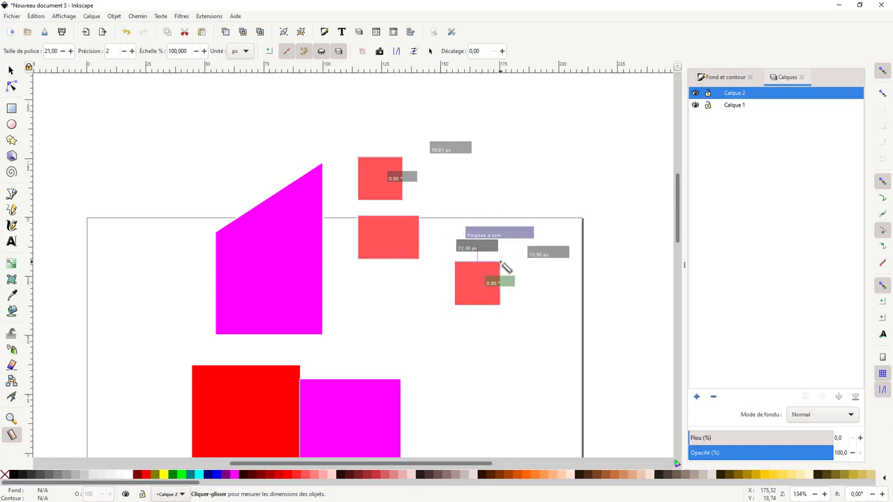
Add guides at the measured corners, convert the measurement to items, and mark the 72.30 px dimension.
{"action": "left_click", "coordinate": [397, 54]}
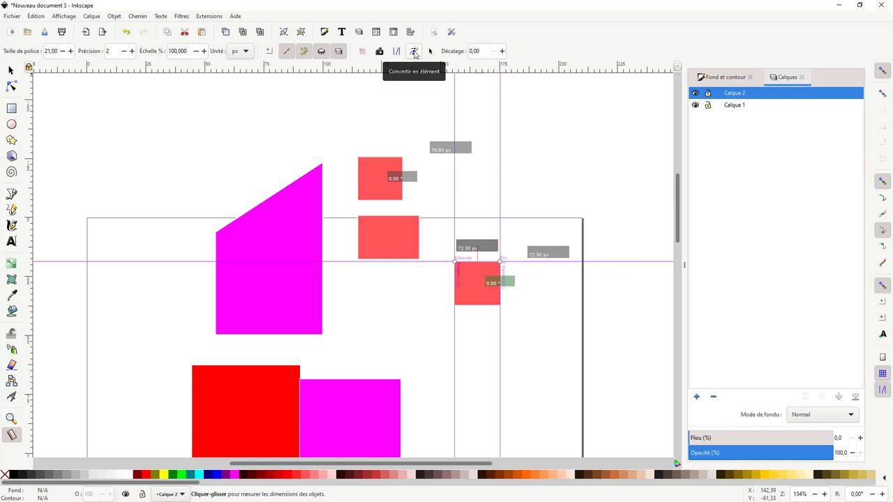
{"action": "left_click", "coordinate": [414, 55]}
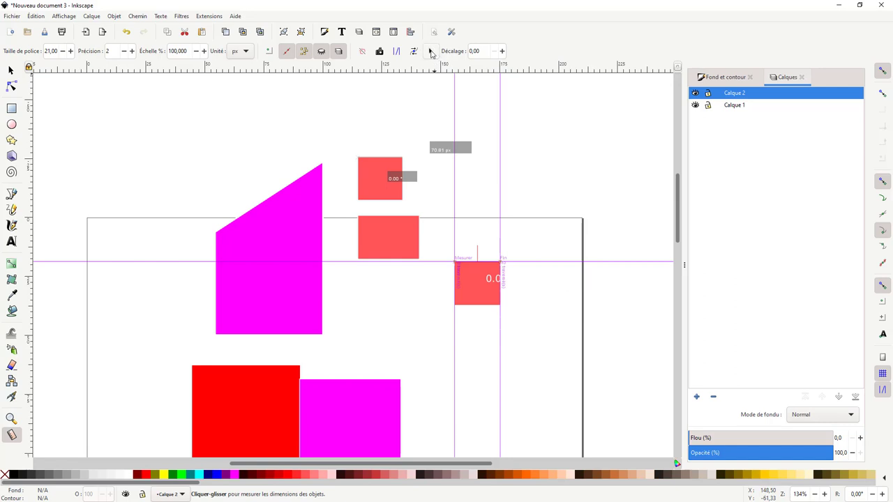
{"action": "left_click", "coordinate": [431, 54]}
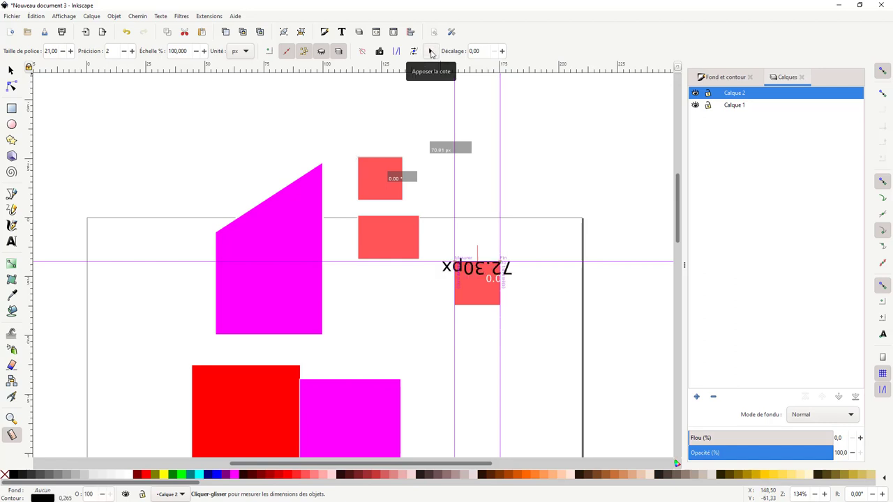
{"action": "scroll", "coordinate": [527, 289], "scroll_direction": "up", "scroll_amount": 1}
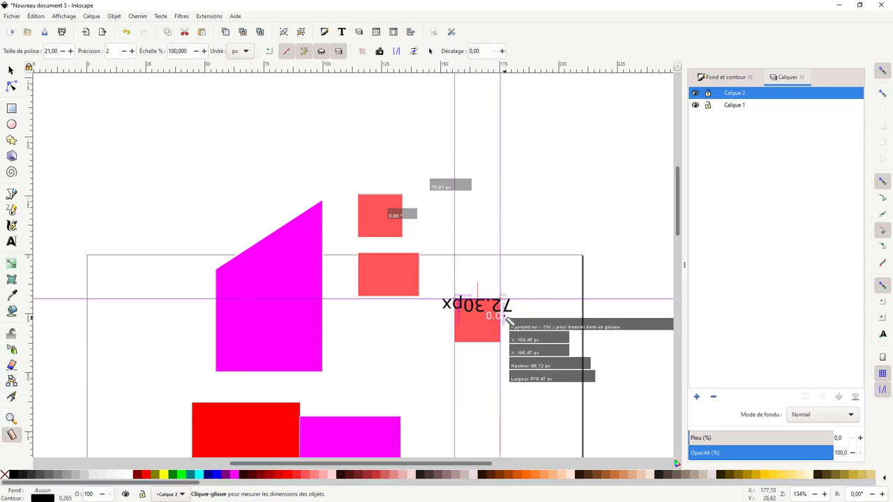
Move the 72.30px text up so it sits above the right red square.
{"action": "left_click", "coordinate": [10, 70]}
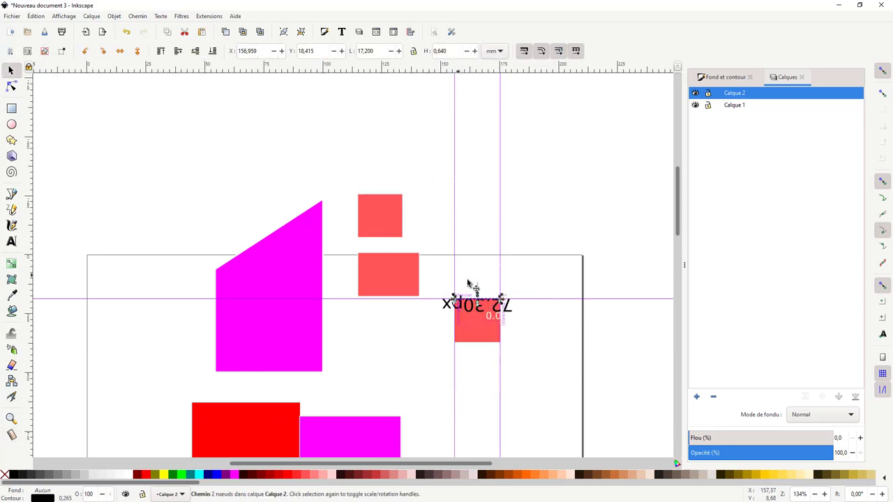
{"action": "left_click", "coordinate": [483, 312]}
{"action": "left_click_drag", "start_coordinate": [483, 313], "coordinate": [481, 286]}
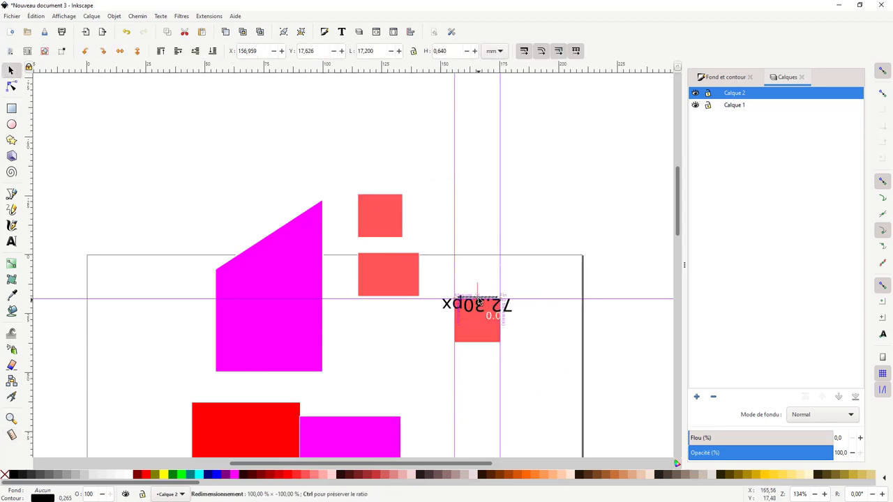
{"action": "left_click", "coordinate": [487, 317]}
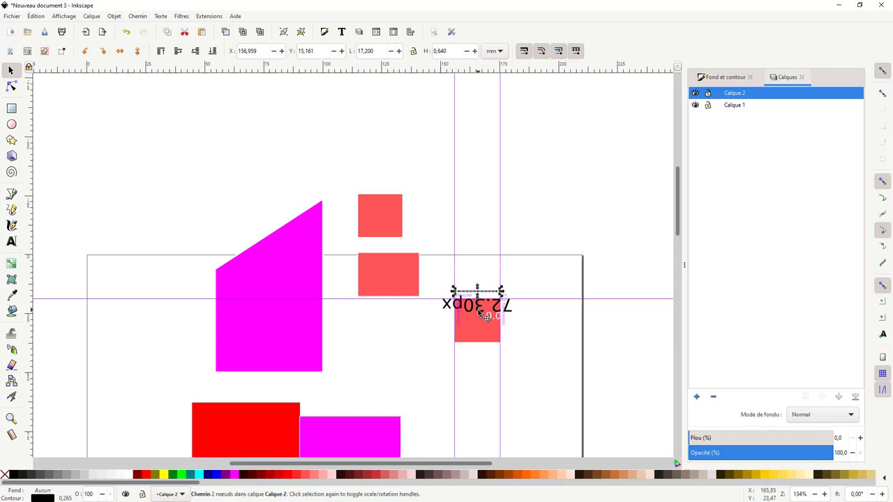
{"action": "left_click_drag", "start_coordinate": [479, 313], "coordinate": [480, 276]}
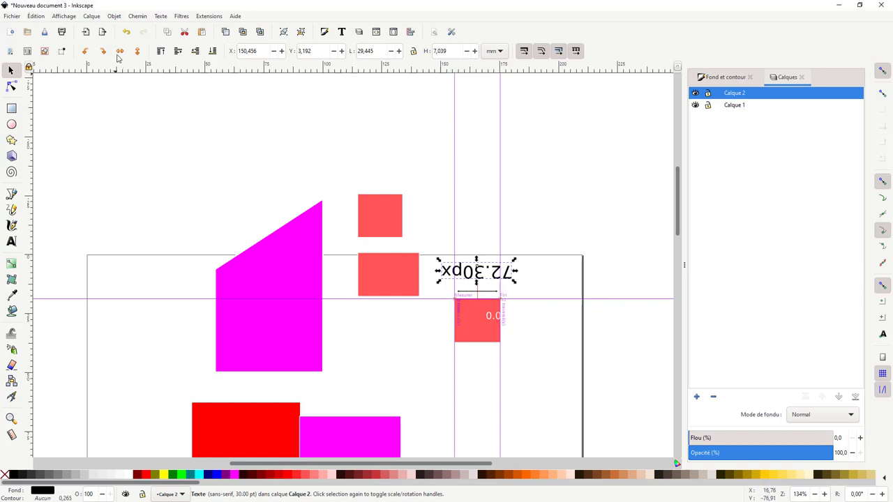
Flip the label vertically and horizontally to read upright, then shrink it proportionally to about 17.896 × 4.278 mm.
{"action": "left_click", "coordinate": [138, 52]}
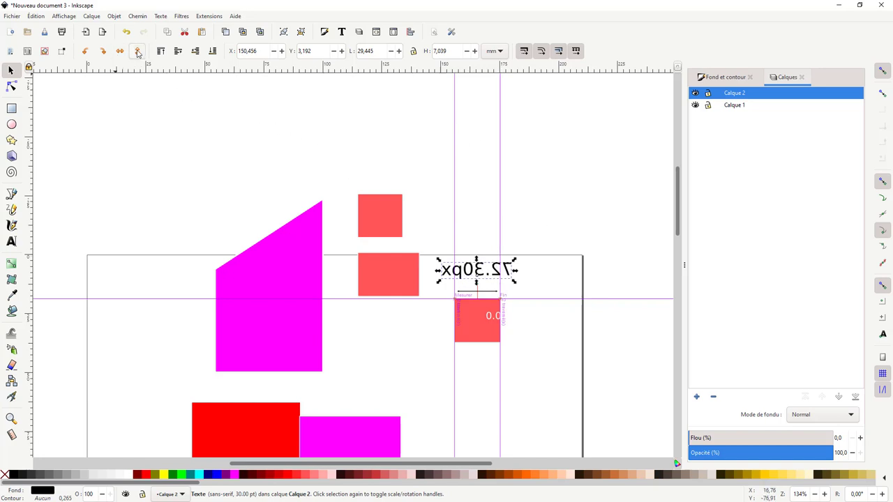
{"action": "left_click", "coordinate": [120, 51]}
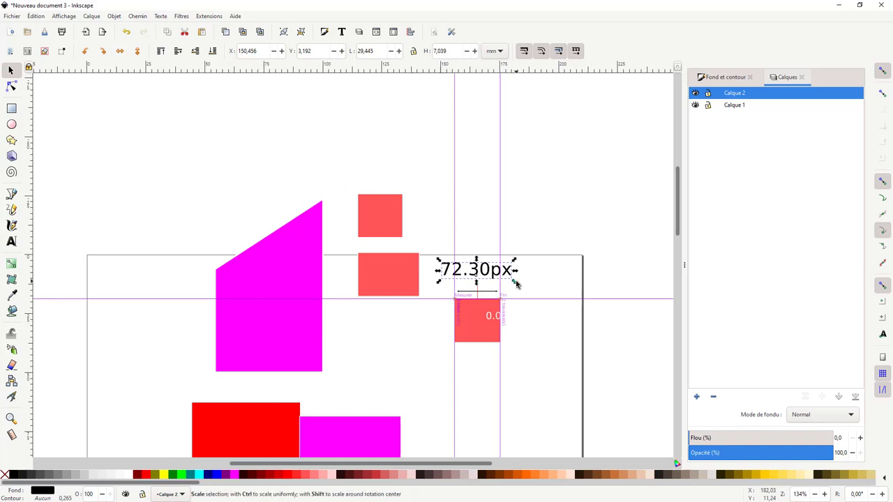
{"action": "key", "text": "ctrl"}
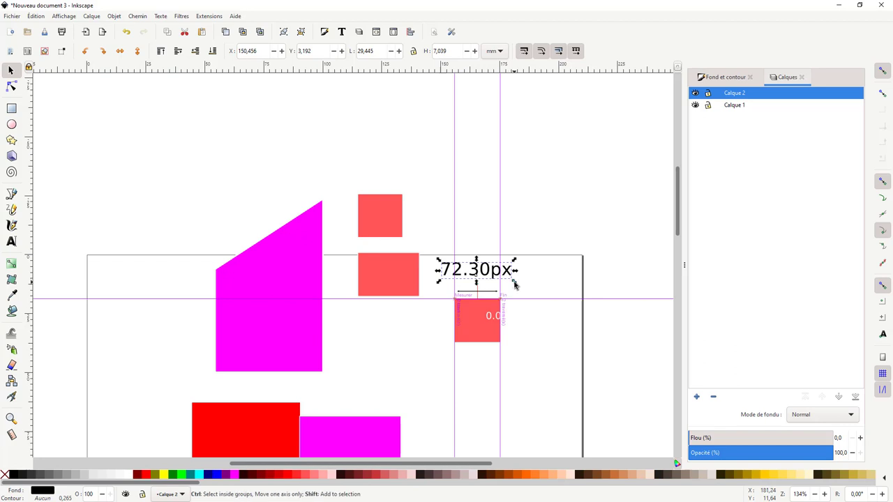
{"action": "left_click_drag", "start_coordinate": [515, 281], "coordinate": [487, 286]}
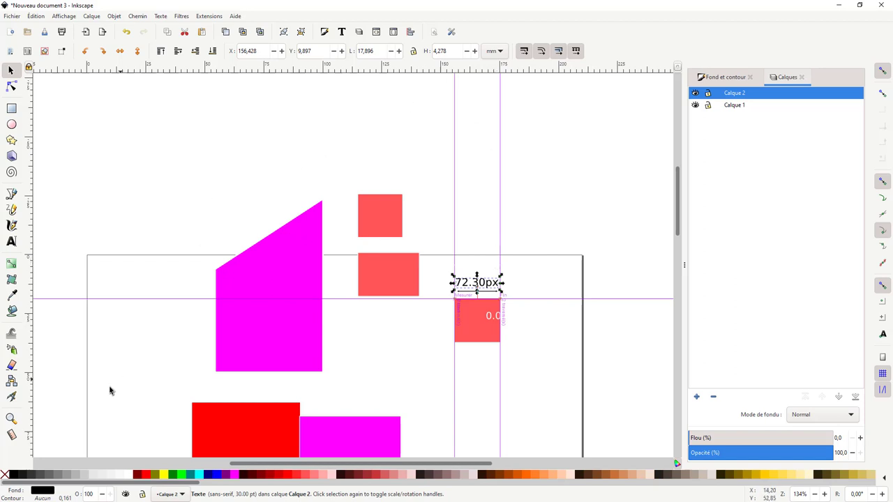
{"action": "left_click", "coordinate": [11, 435]}
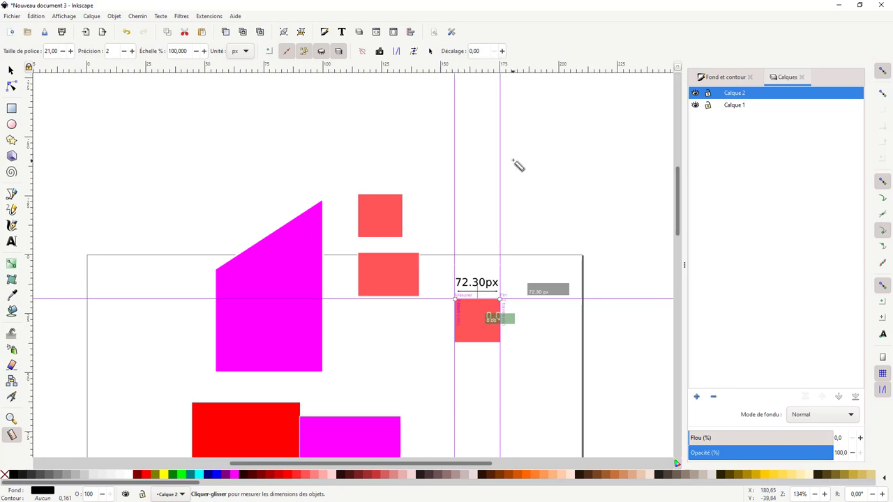
{"action": "scroll", "coordinate": [516, 163], "scroll_direction": "down", "scroll_amount": 4, "text": "ctrl"}
{"action": "scroll", "coordinate": [516, 164], "scroll_direction": "up", "scroll_amount": 2, "text": "ctrl"}
{"action": "scroll", "coordinate": [516, 163], "scroll_direction": "up", "scroll_amount": 2, "text": "ctrl"}
{"action": "scroll", "coordinate": [516, 163], "scroll_direction": "down", "scroll_amount": 2, "text": "ctrl"}
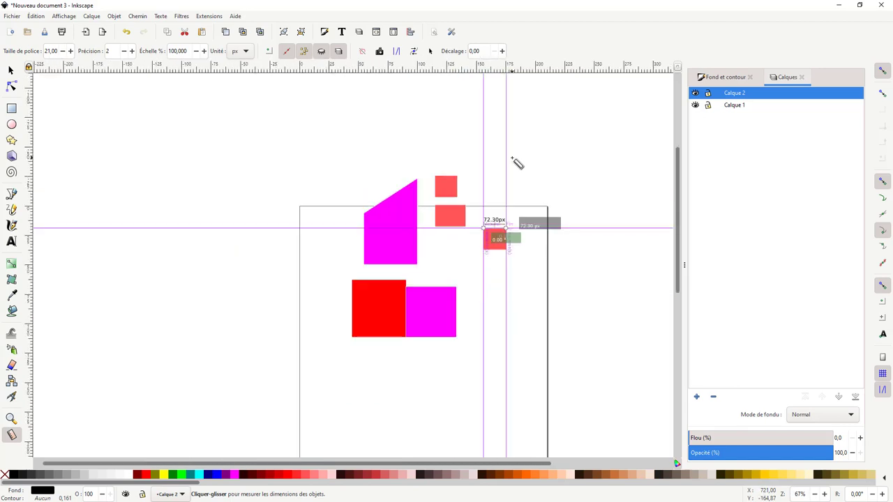